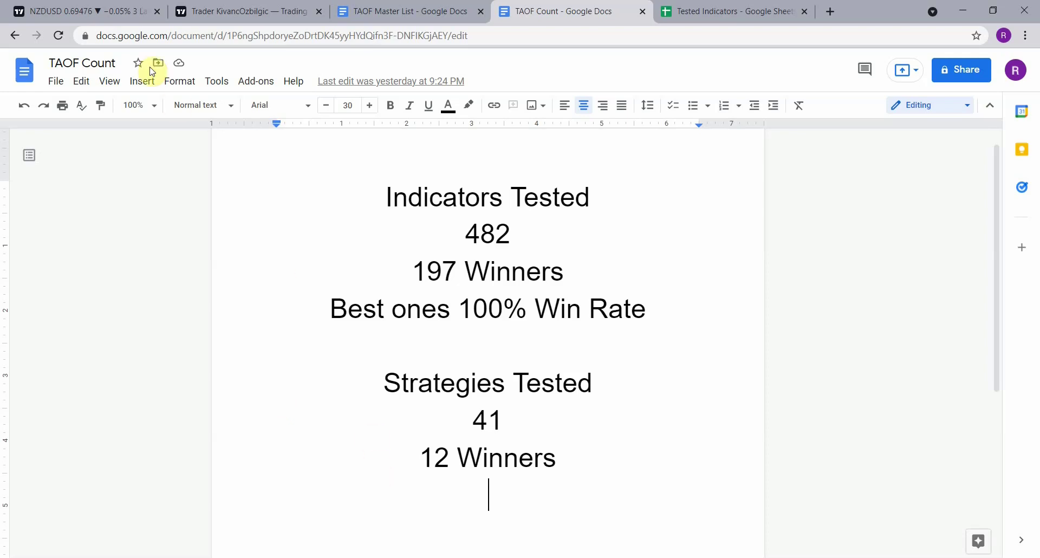
Switch to the NZDUSD daily chart and examine the %Stop indicator's green and red trend changes from September to December 2016.
click(70, 11)
drag(542, 380, 552, 398)
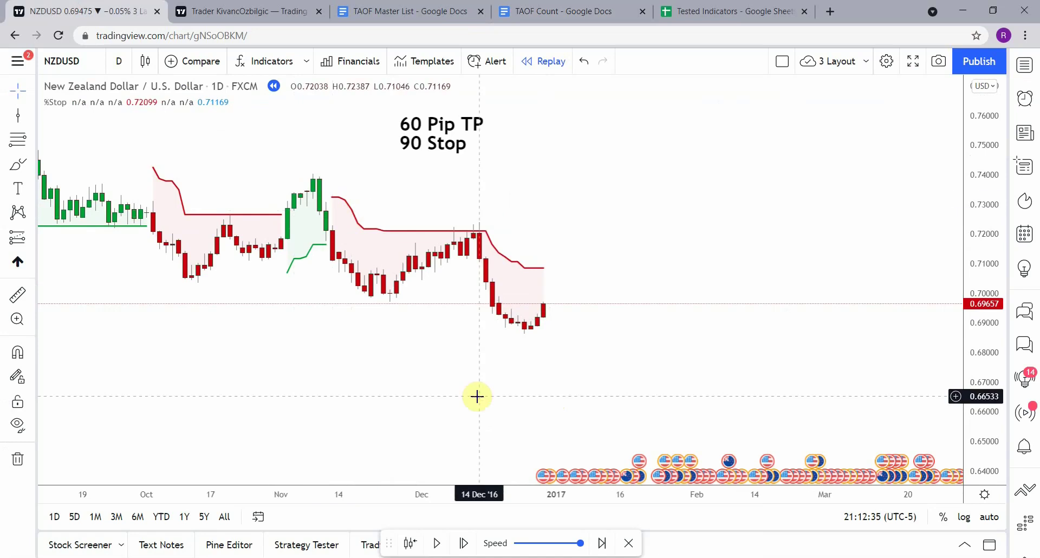
drag(538, 387, 531, 410)
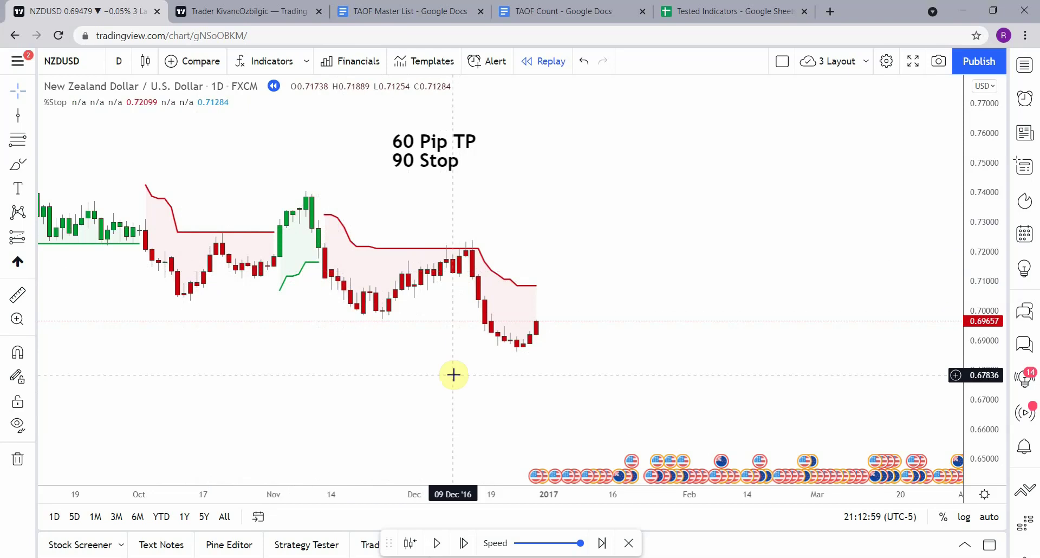
mouse_move(454, 371)
mouse_down()
mouse_move(455, 358)
mouse_move(459, 372)
mouse_up()
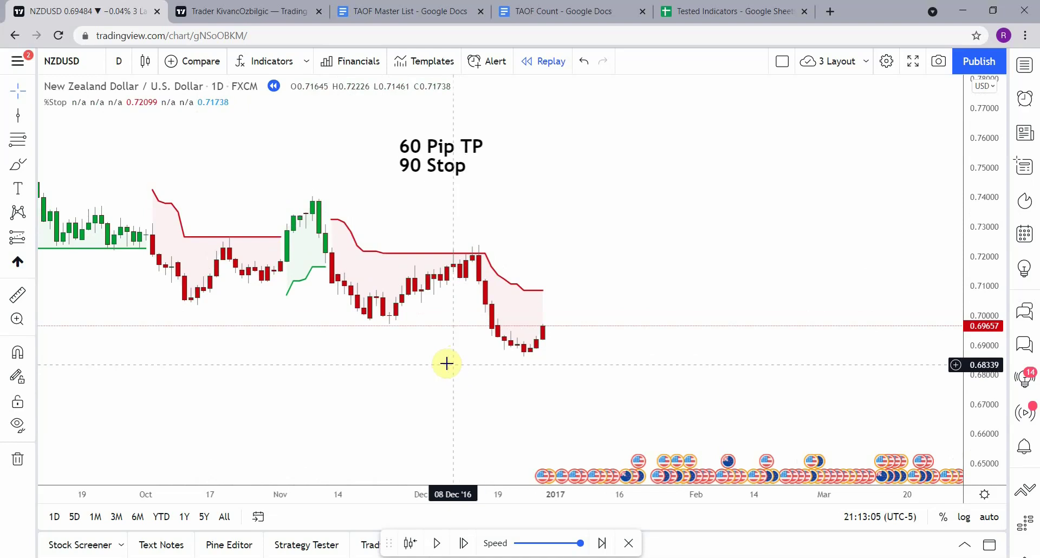
drag(247, 359, 278, 385)
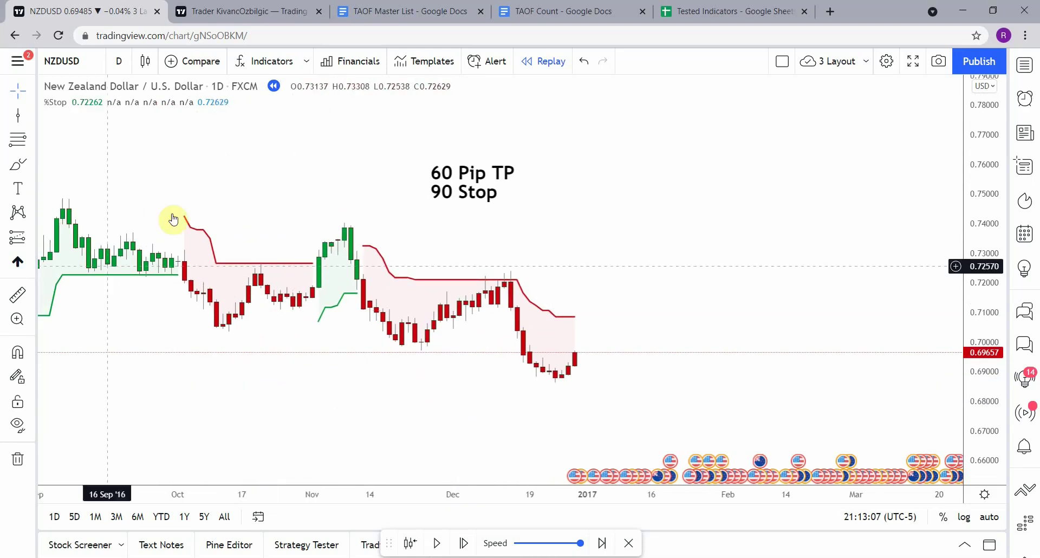
drag(395, 376, 352, 310)
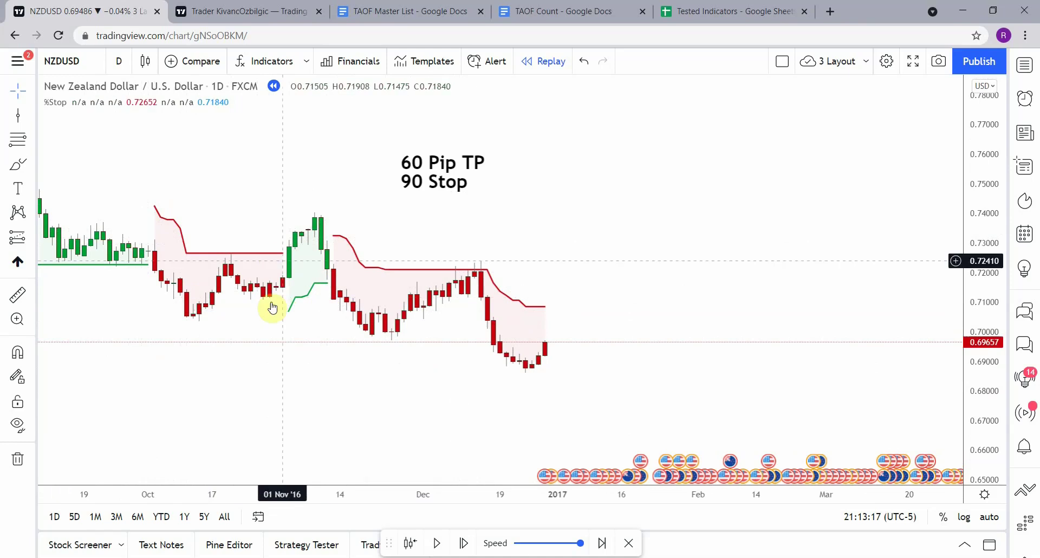
drag(186, 287, 205, 301)
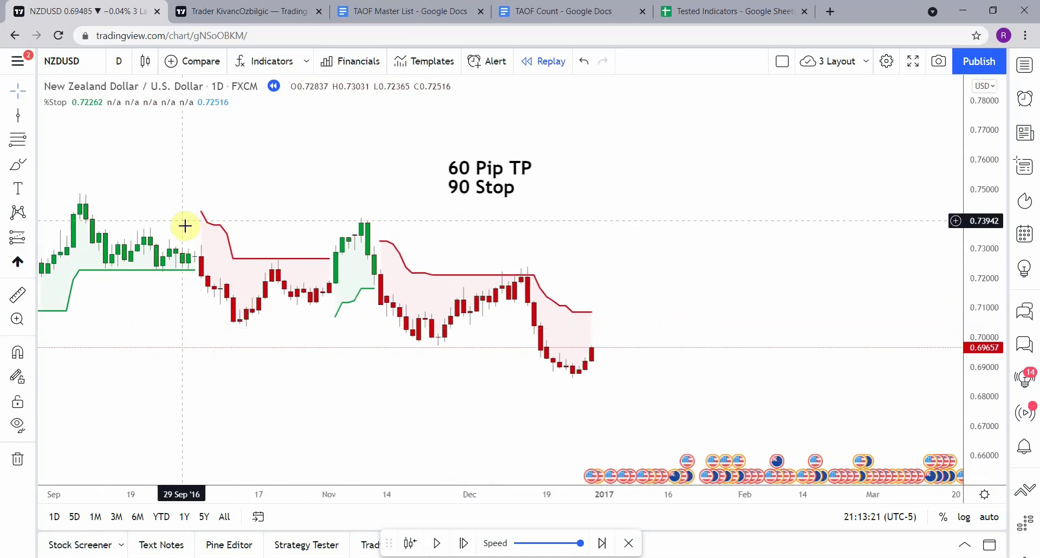
drag(202, 241, 198, 230)
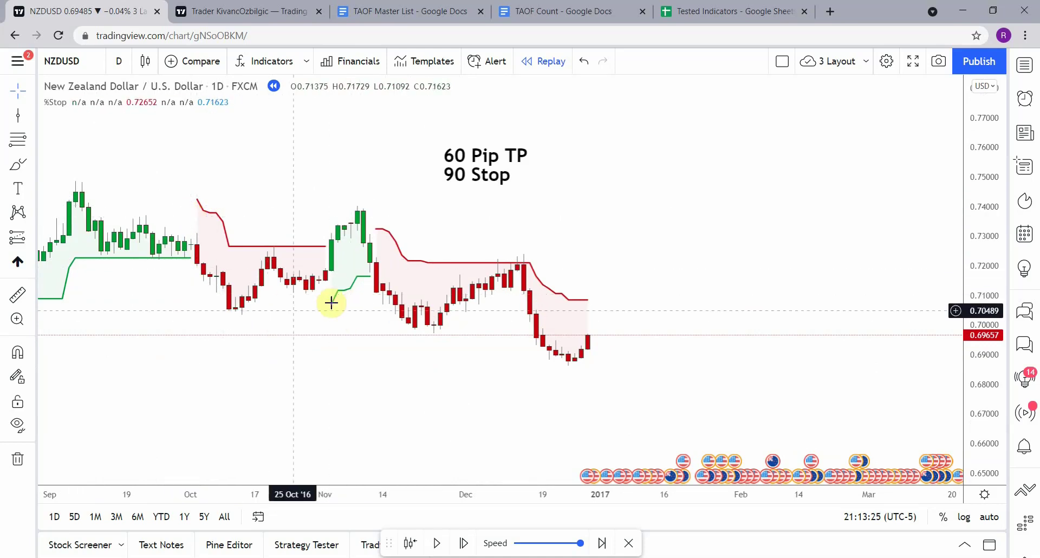
drag(367, 369, 363, 363)
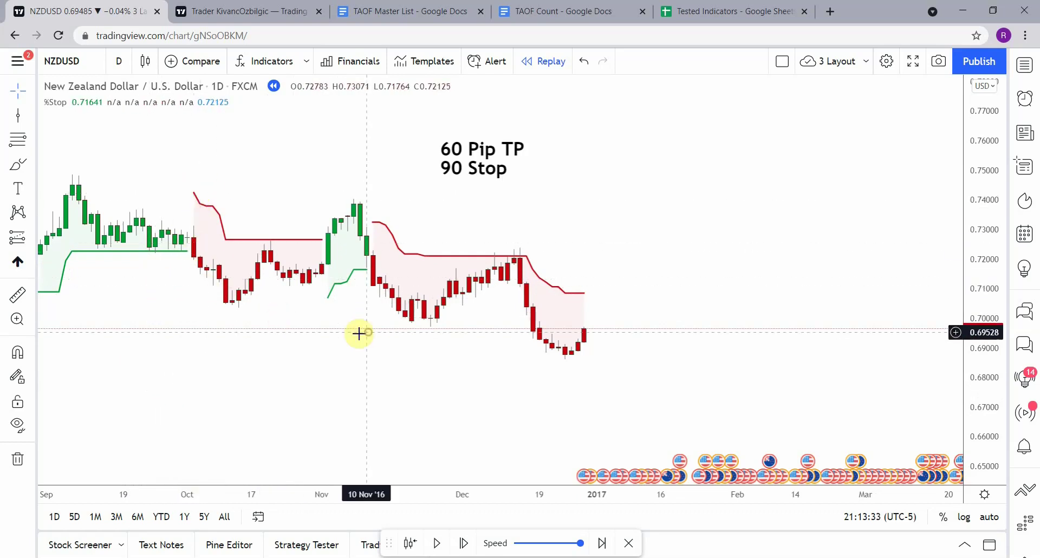
drag(359, 332, 358, 333)
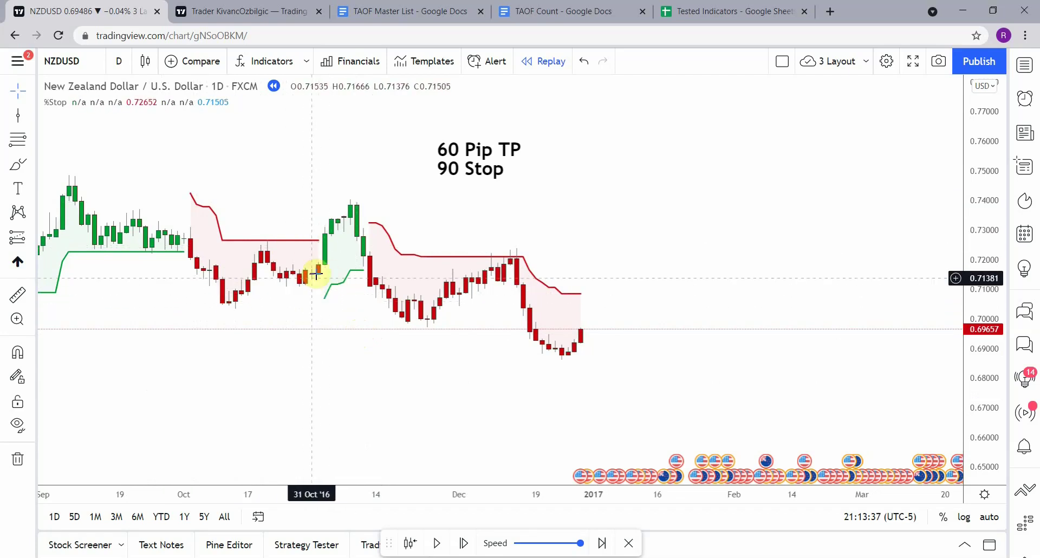
drag(351, 368, 325, 350)
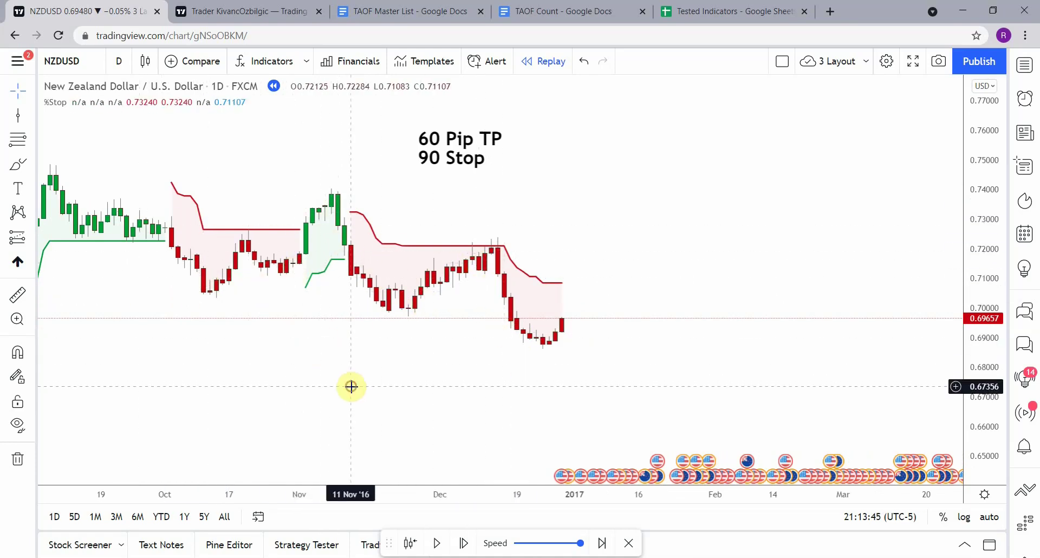
drag(352, 386, 355, 395)
Turn off the bar colors in the %Stop indicator's inputs and apply the change.
mouse_move(54, 103)
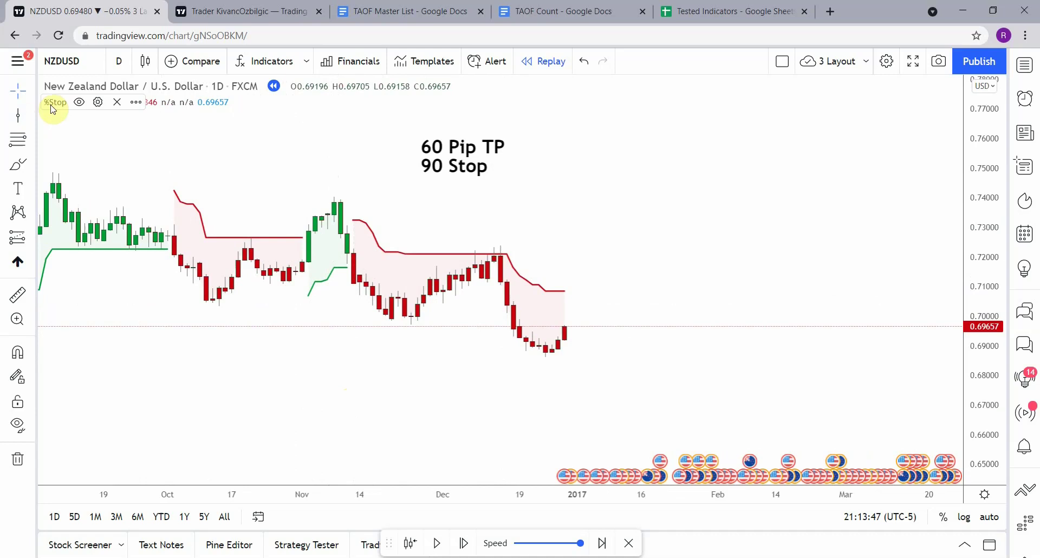
click(97, 102)
click(411, 372)
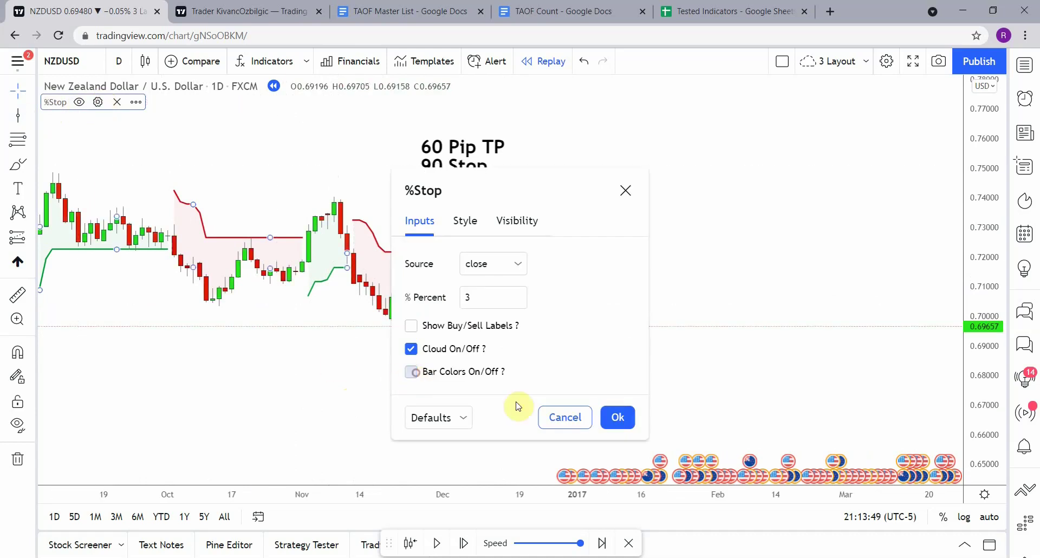
click(615, 417)
Play the bar replay up to about the start of February 2017 and mark the %Stop flip to green with a vertical line at 12 Jan '17.
drag(425, 409, 372, 399)
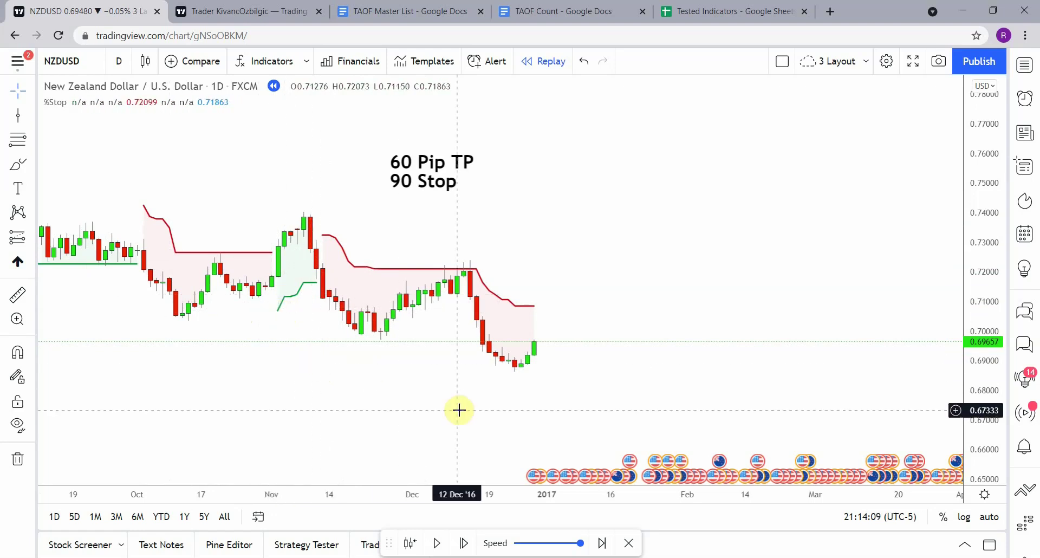
drag(458, 384, 448, 368)
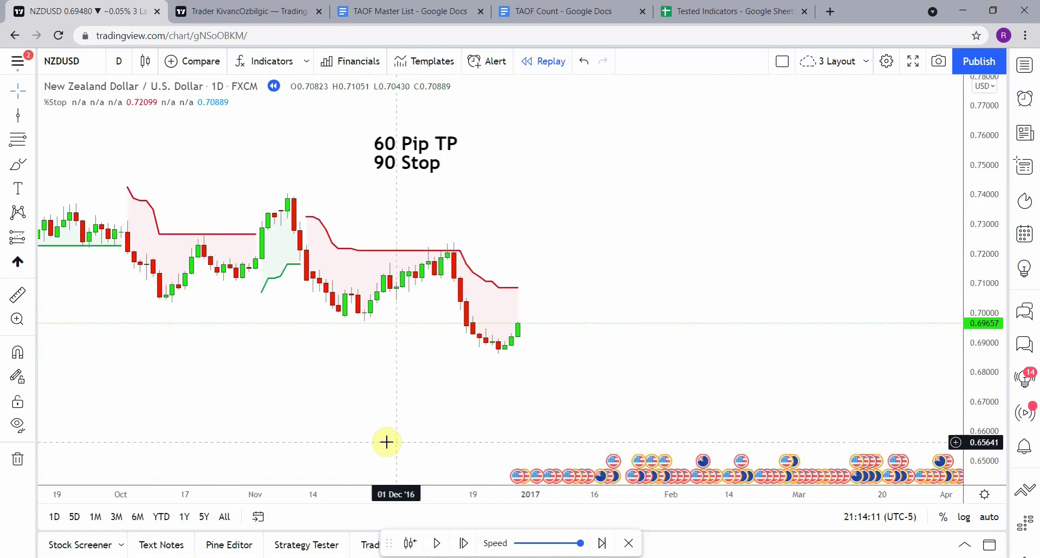
click(437, 546)
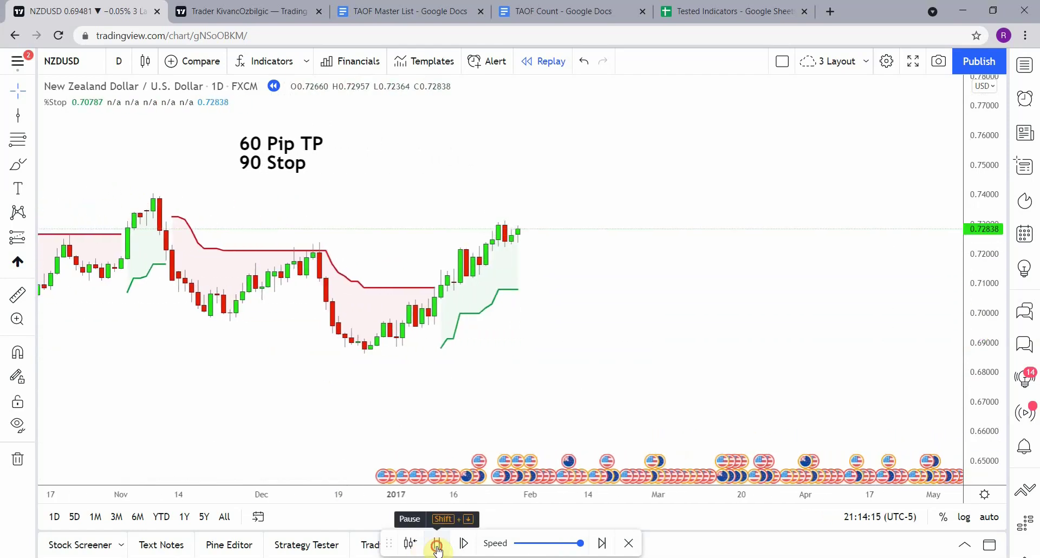
click(436, 546)
click(16, 119)
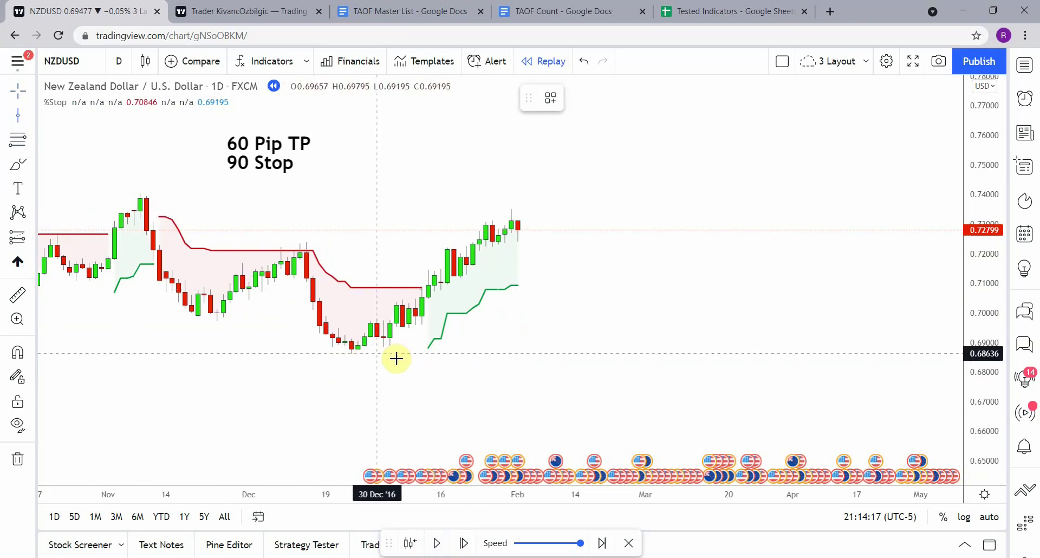
click(428, 373)
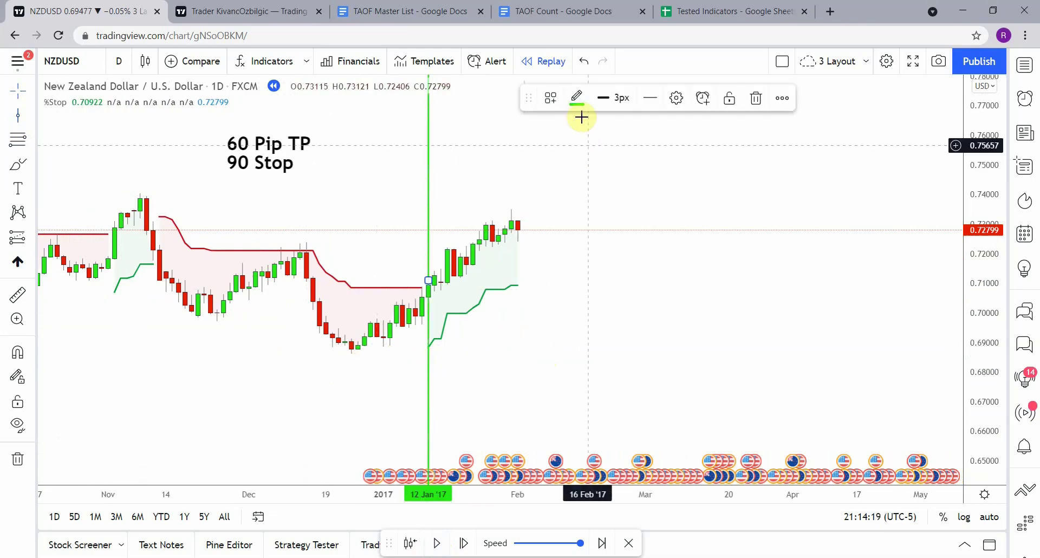
click(556, 322)
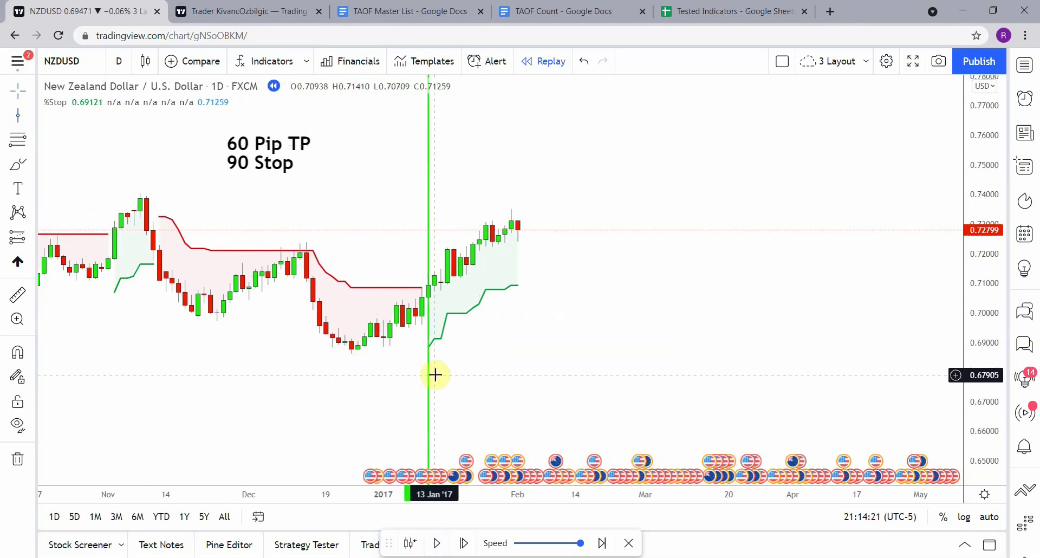
Rewind the replay to early January 2017, advance it bar by bar to the signal candle and align the vertical line with 12 Jan '17.
click(435, 545)
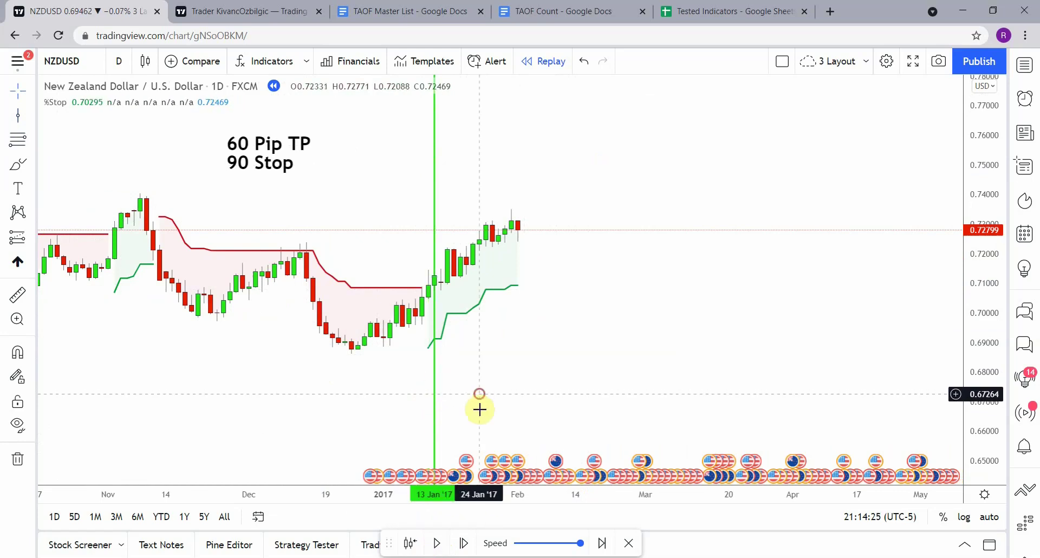
click(410, 543)
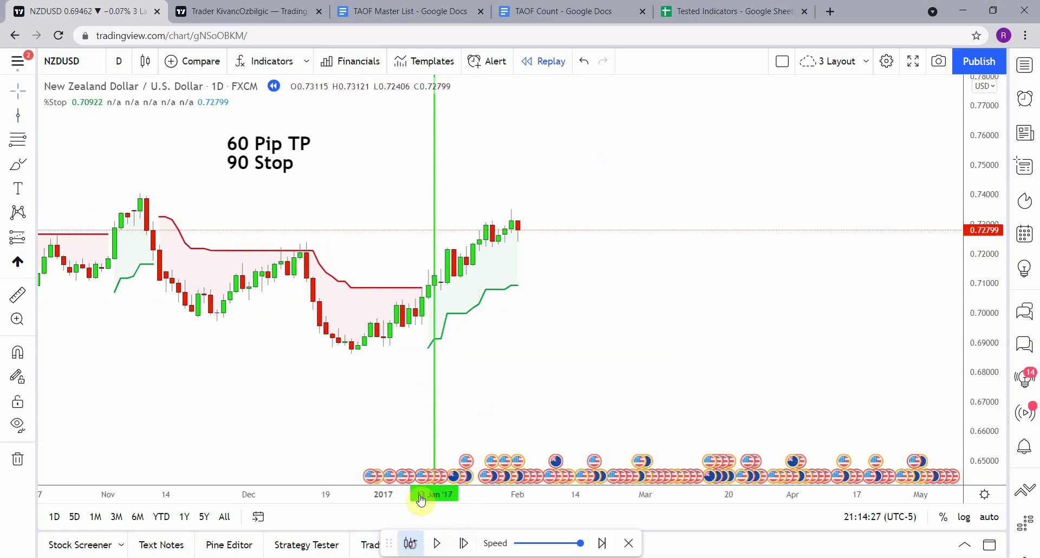
click(420, 387)
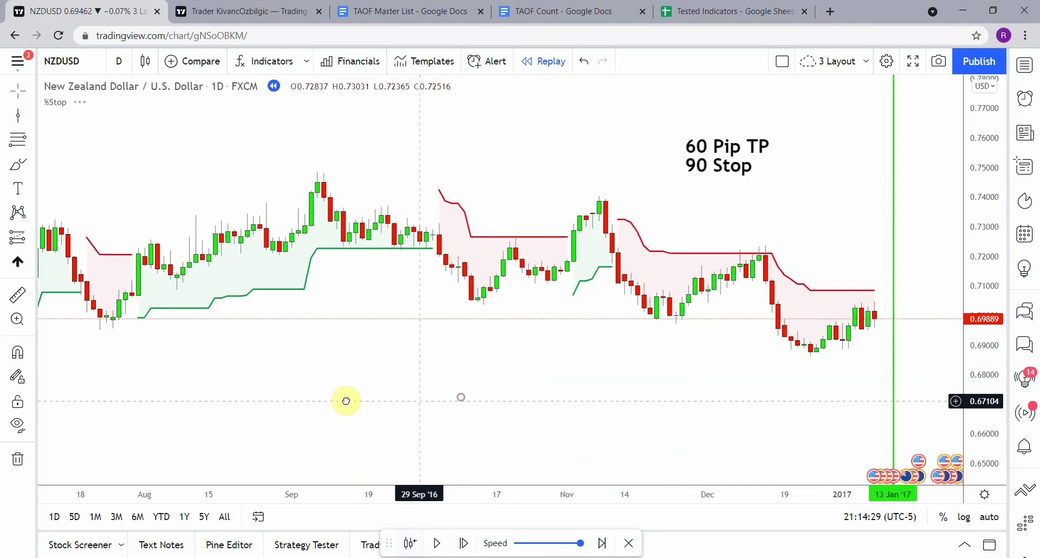
click(461, 543)
click(462, 543)
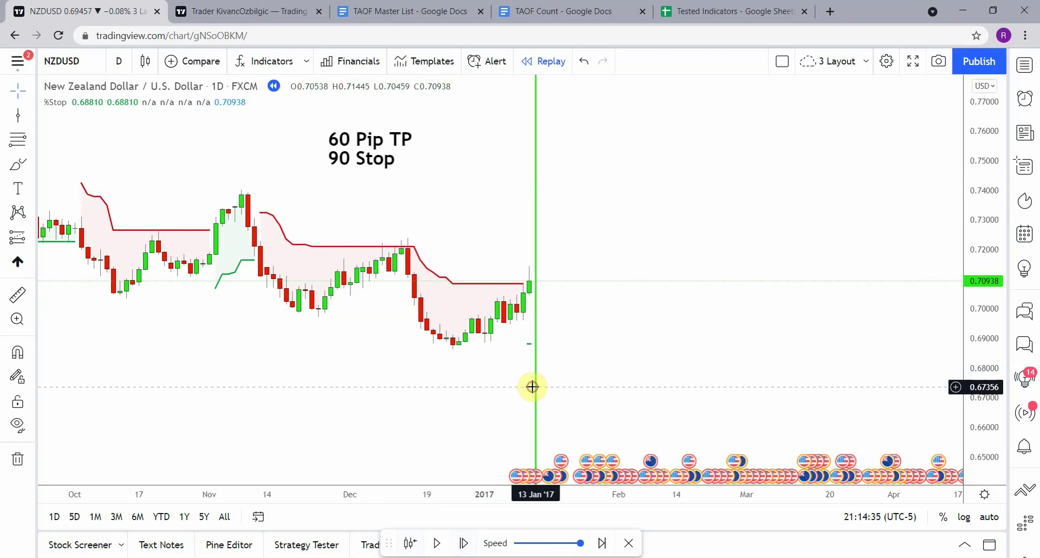
drag(527, 391, 525, 393)
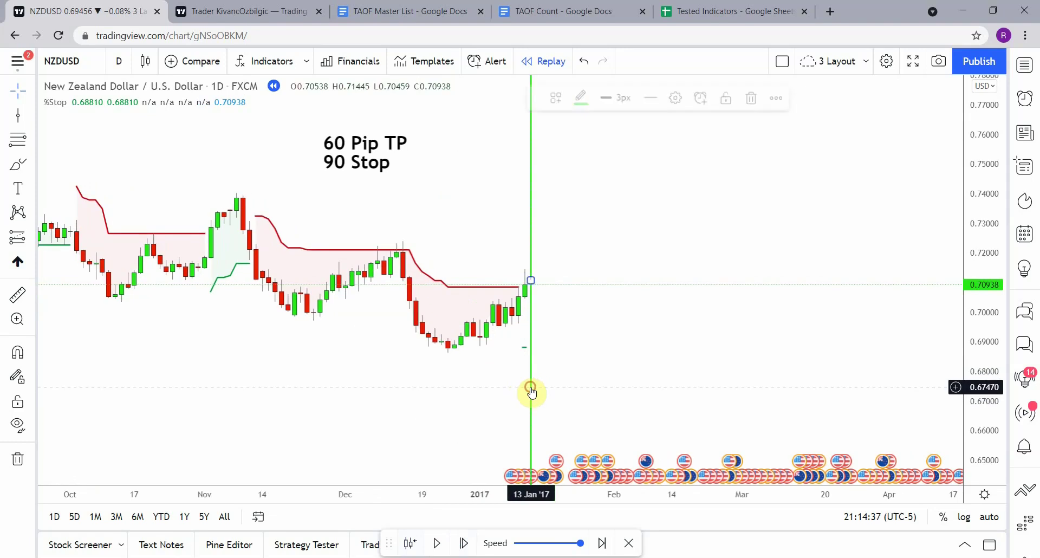
drag(591, 378, 587, 361)
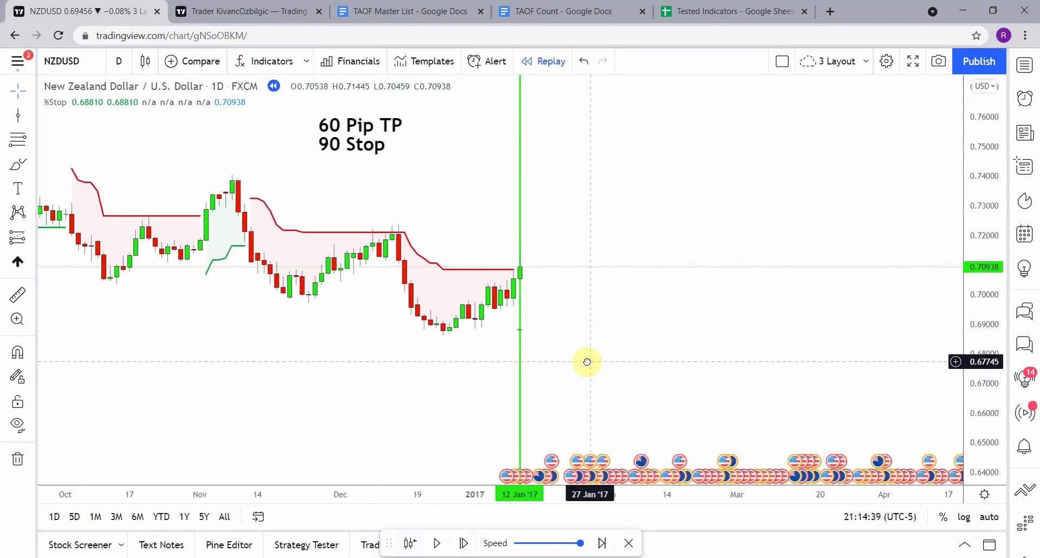
Play the replay to mid-March 2017 and mark the %Stop flip to red with a vertical line at 02 Mar '17.
click(439, 544)
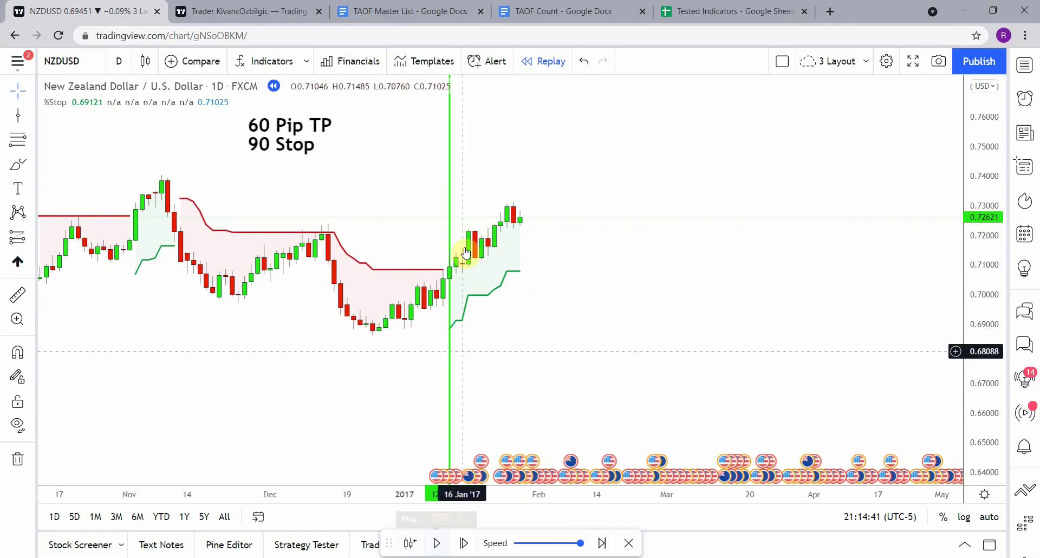
click(437, 543)
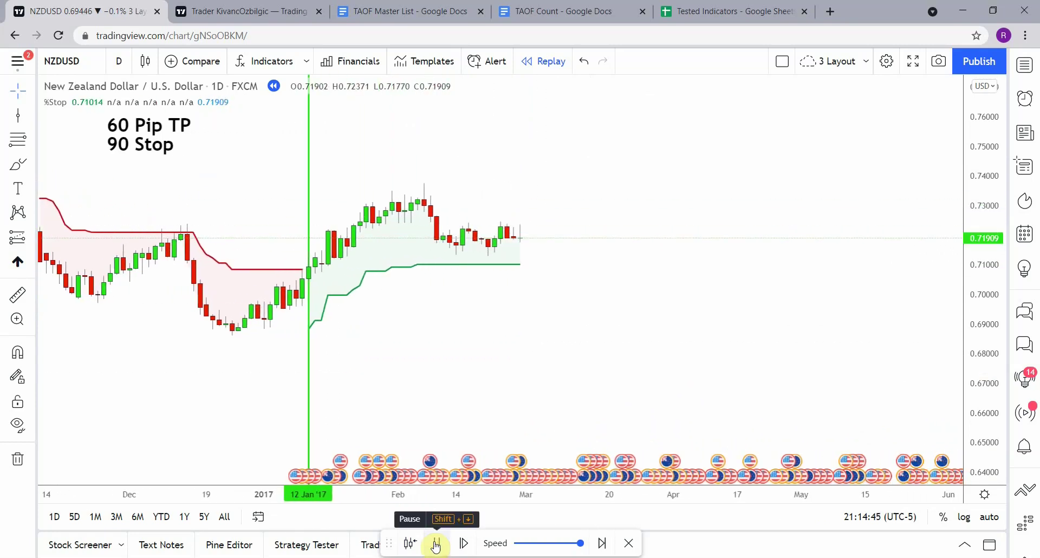
click(436, 543)
click(13, 114)
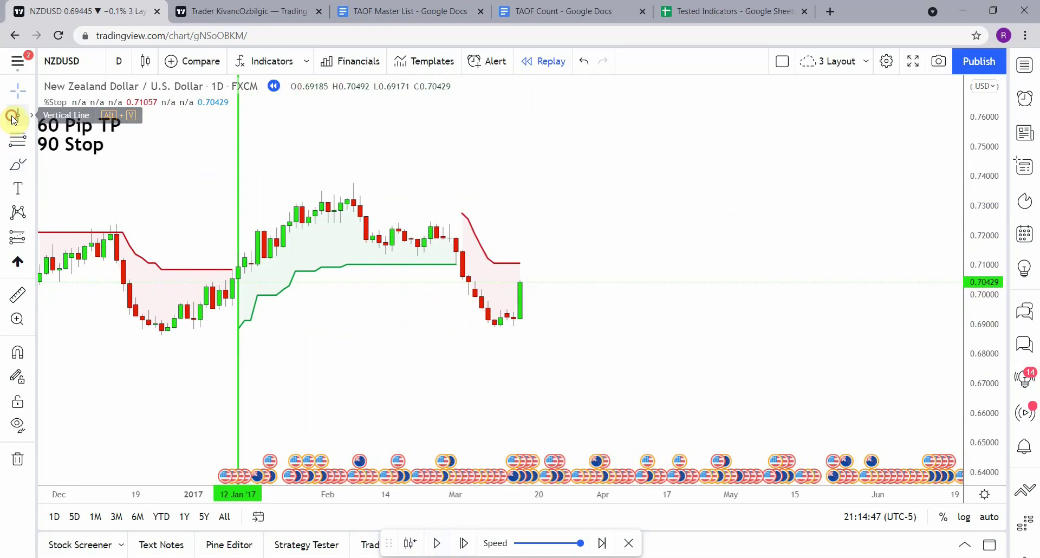
click(462, 328)
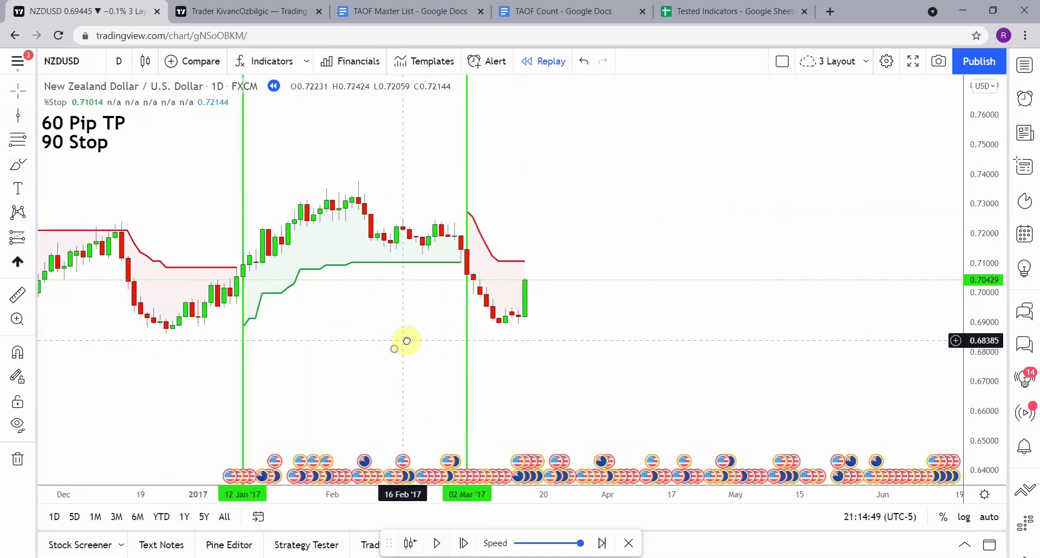
Advance the replay to mid-June 2017 and mark the next %Stop flip to green with a vertical line at 26 May '17.
mouse_move(401, 343)
mouse_down()
mouse_move(414, 337)
mouse_move(401, 339)
mouse_up()
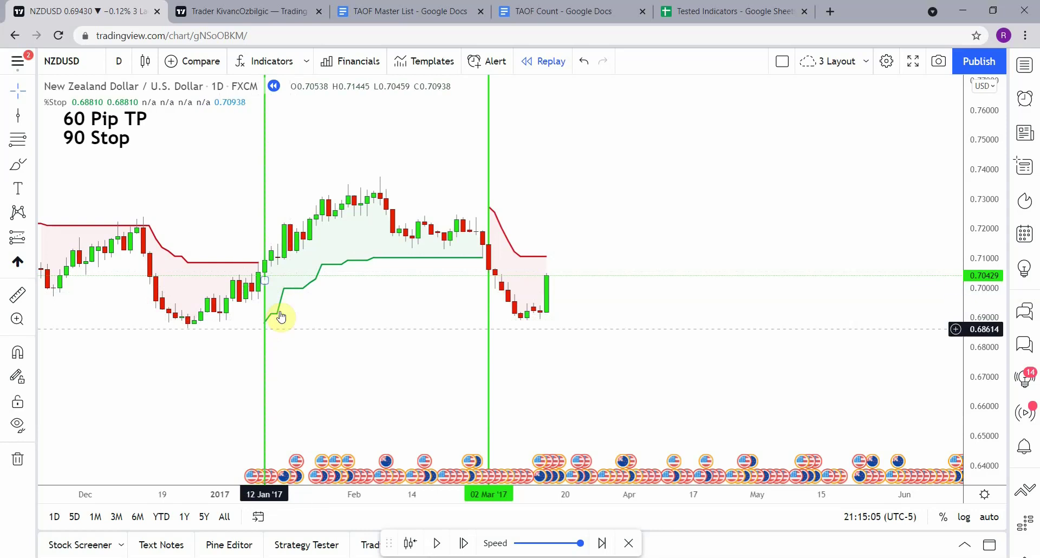
drag(341, 361, 344, 359)
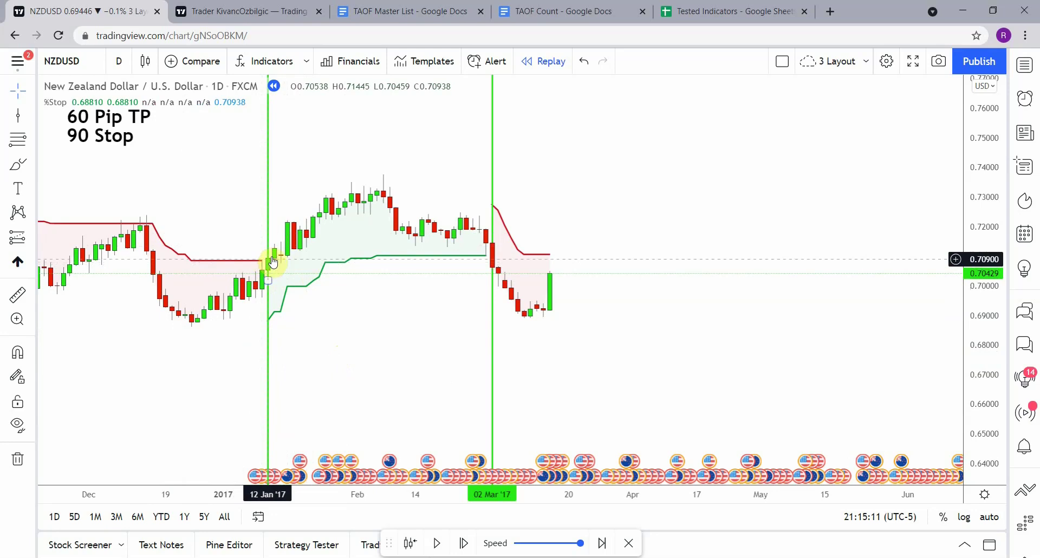
click(398, 333)
mouse_move(387, 316)
mouse_down()
mouse_move(360, 309)
mouse_move(376, 325)
mouse_up()
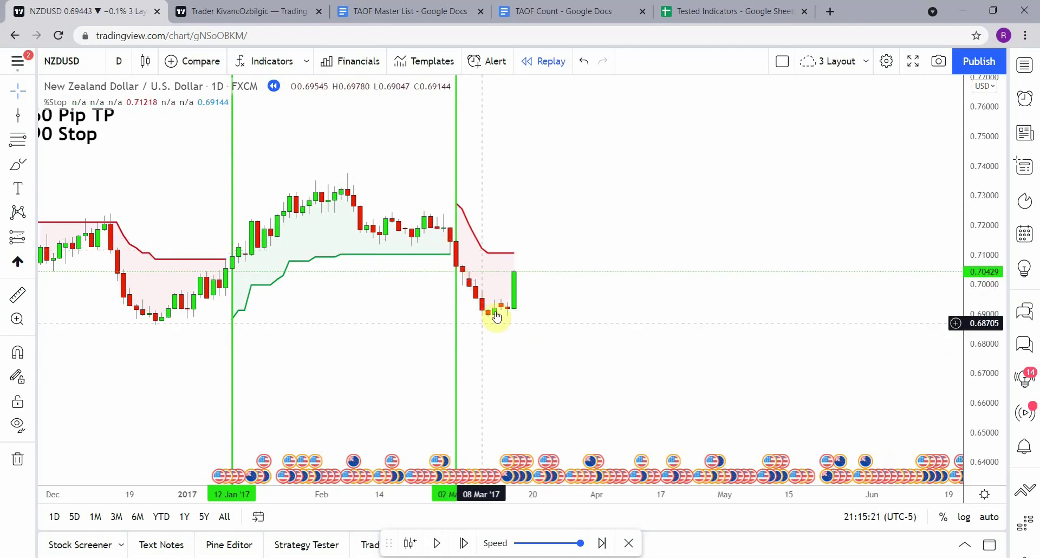
drag(541, 346, 545, 341)
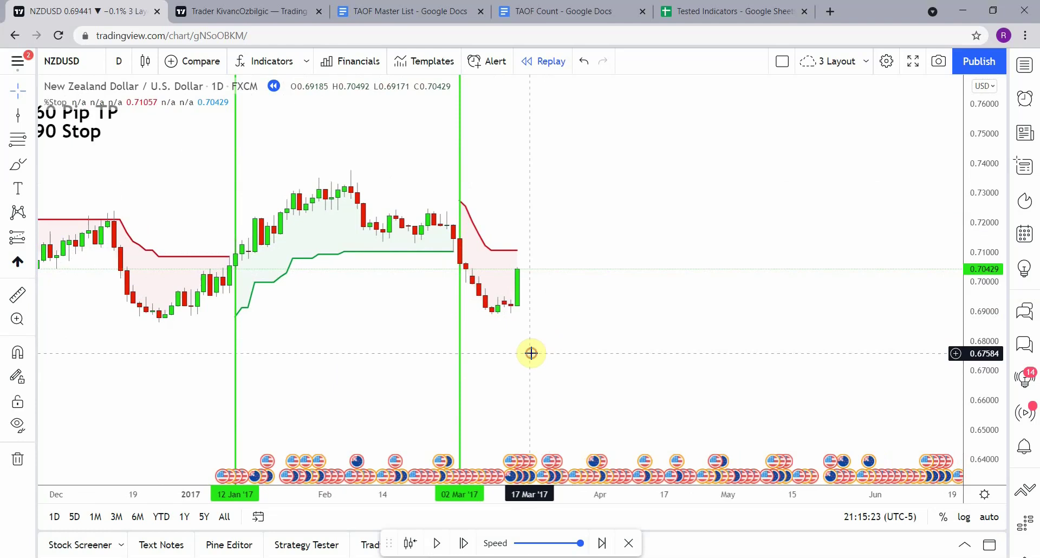
click(438, 544)
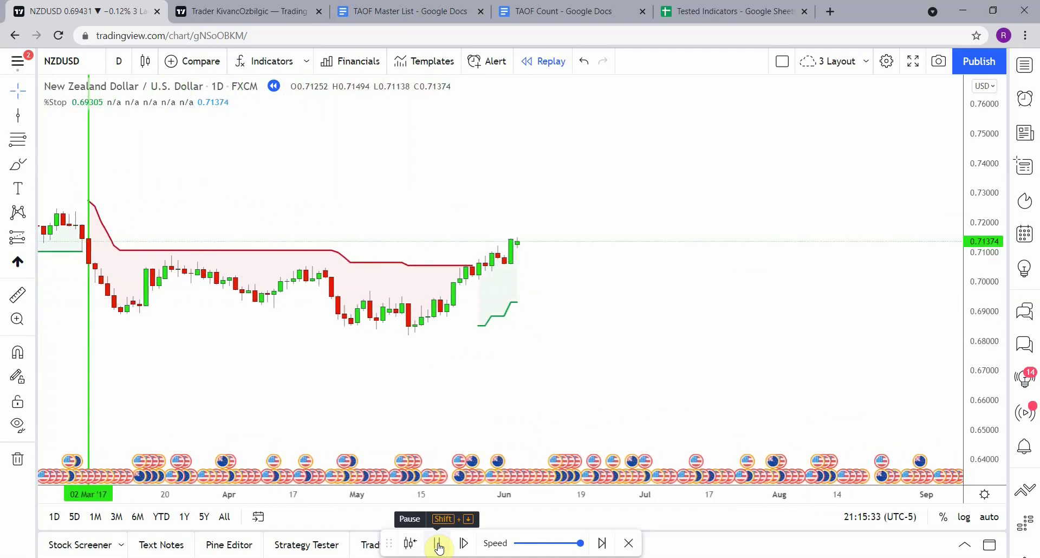
click(439, 544)
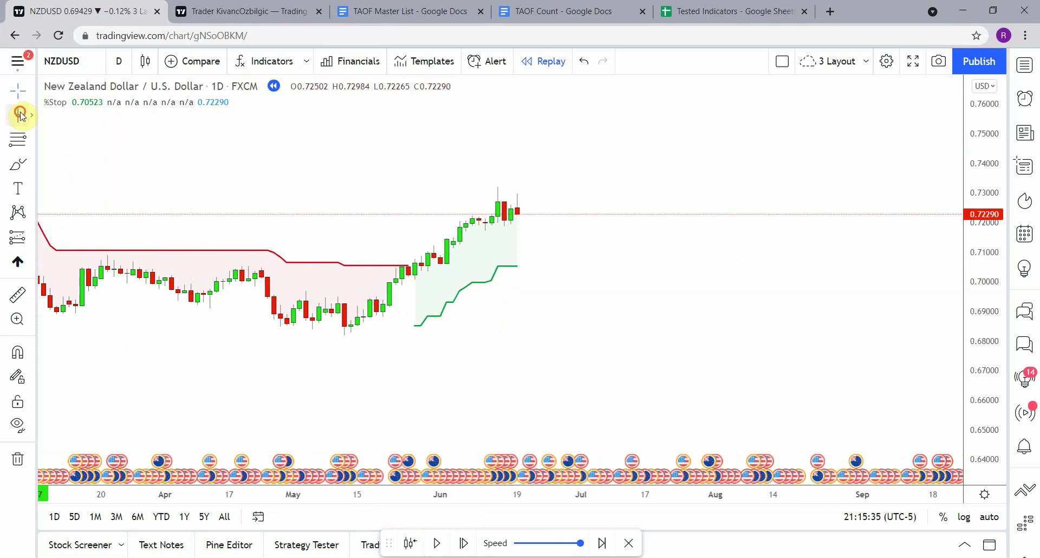
click(411, 346)
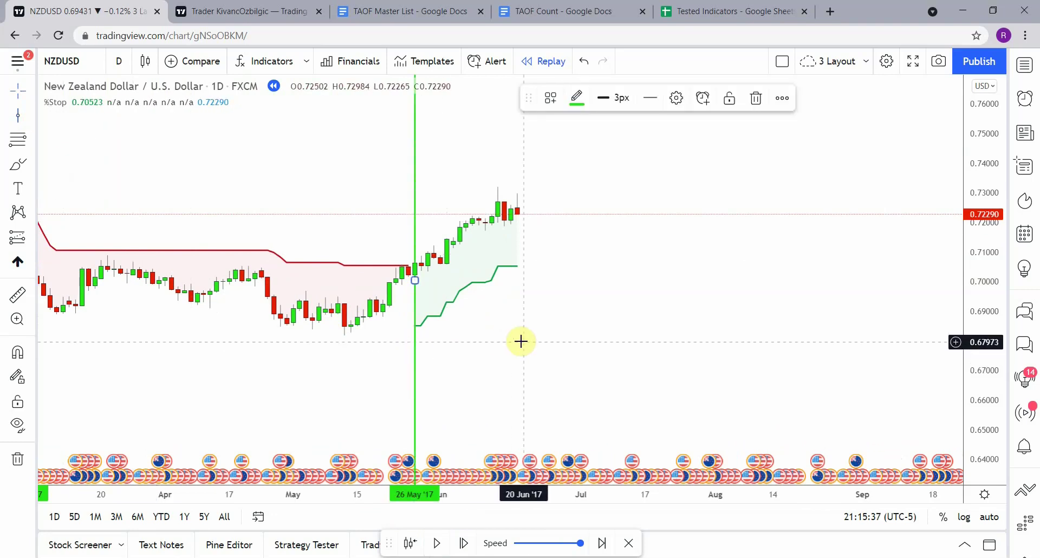
Play the replay to early September 2017 and mark the %Stop flip to red with a vertical line at 10 Aug '17.
click(438, 543)
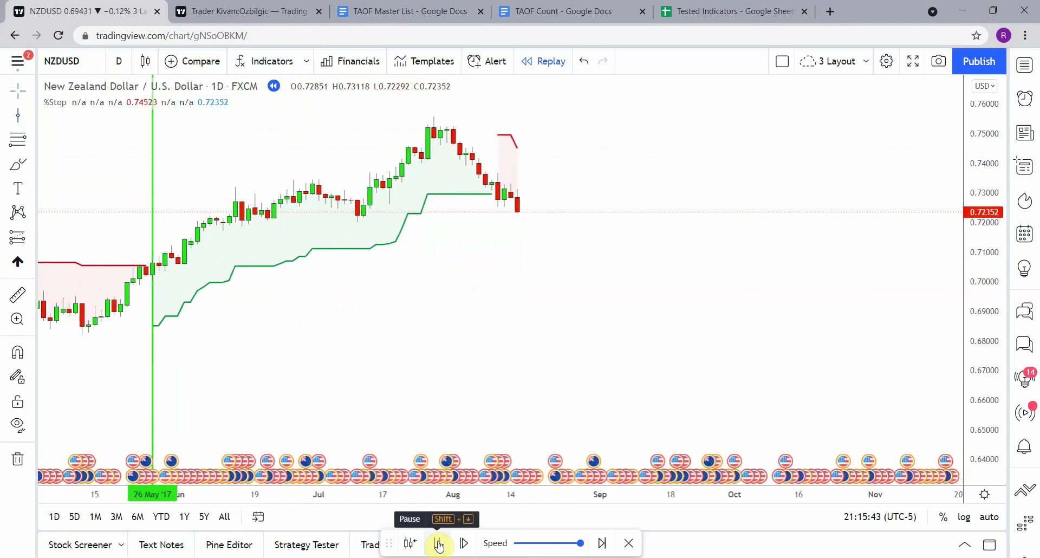
click(439, 544)
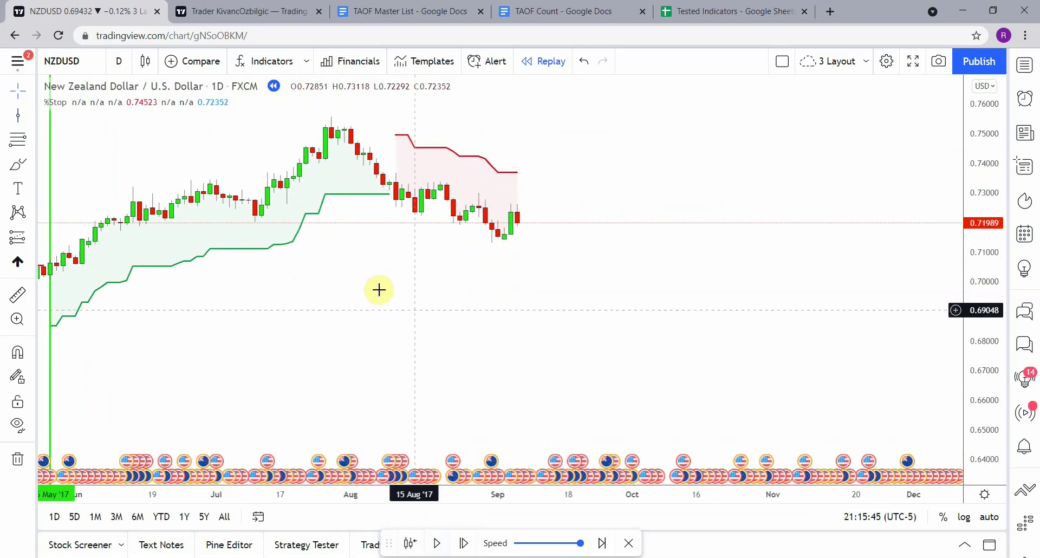
click(17, 116)
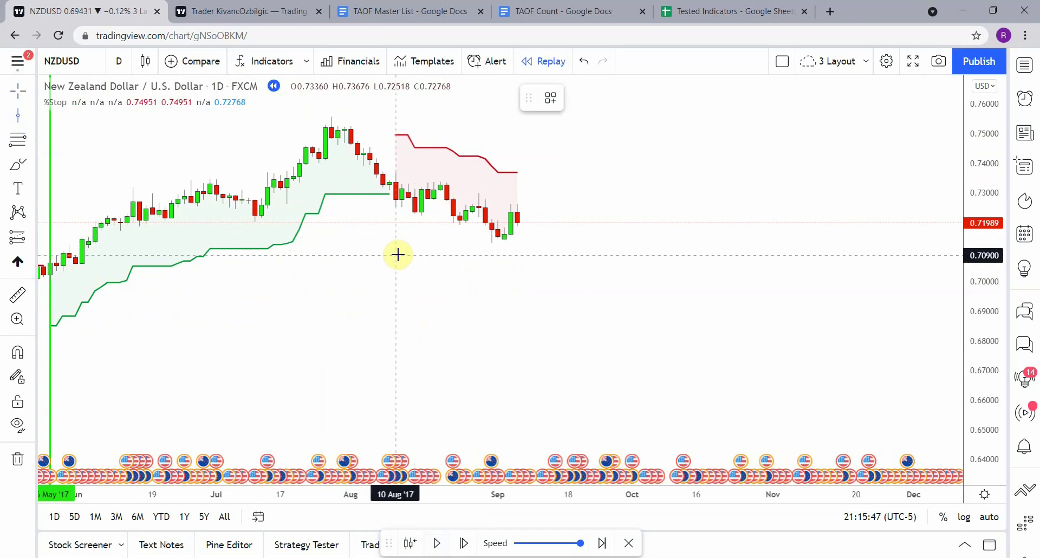
click(395, 254)
Review the marked 2017 flips and measure the price distance at the 04 Aug '17 candle, just before the latest marker.
drag(341, 274, 433, 292)
scroll(432, 291, down, 5)
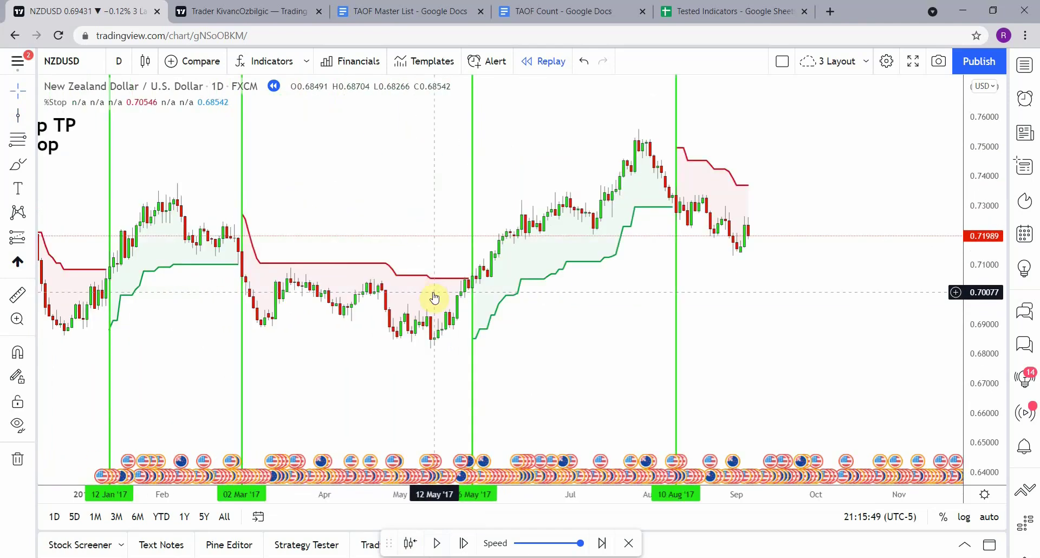
scroll(432, 292, down, 3)
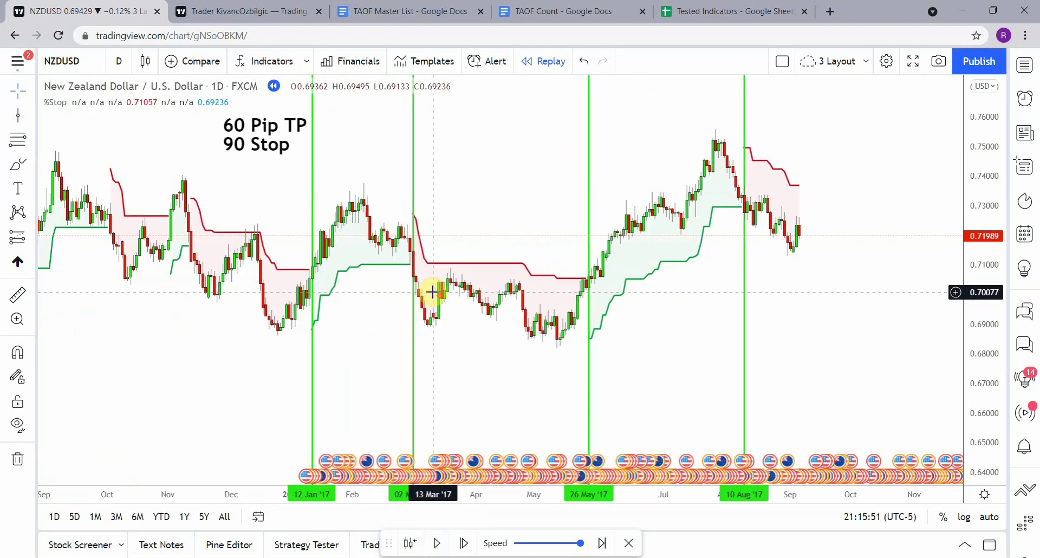
scroll(432, 292, up, 5)
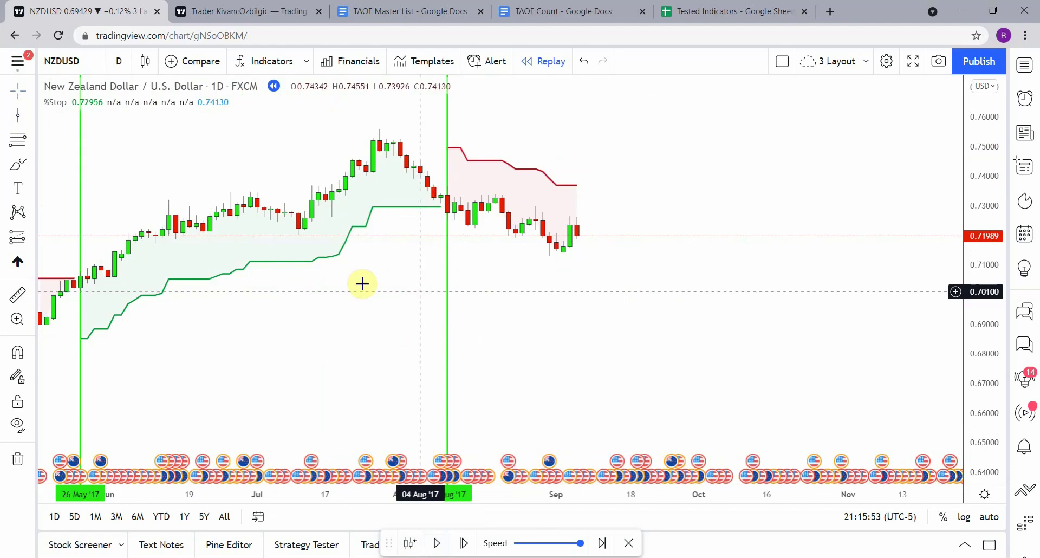
click(31, 291)
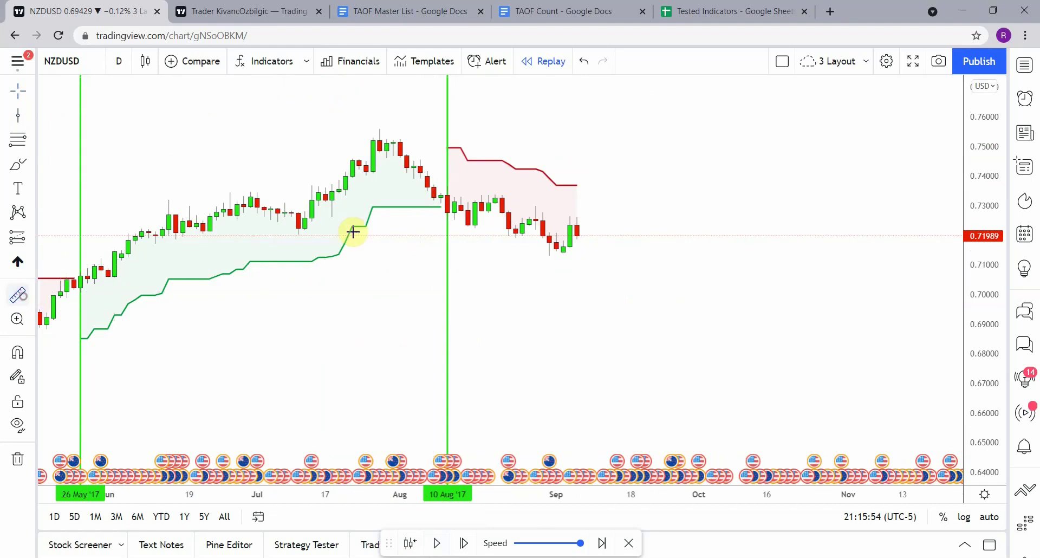
click(418, 212)
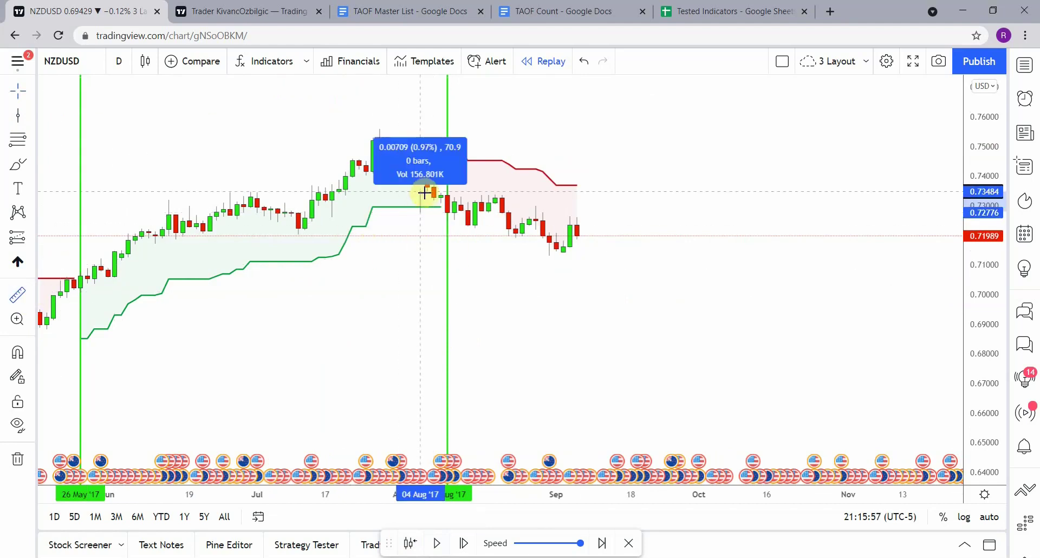
key(Escape)
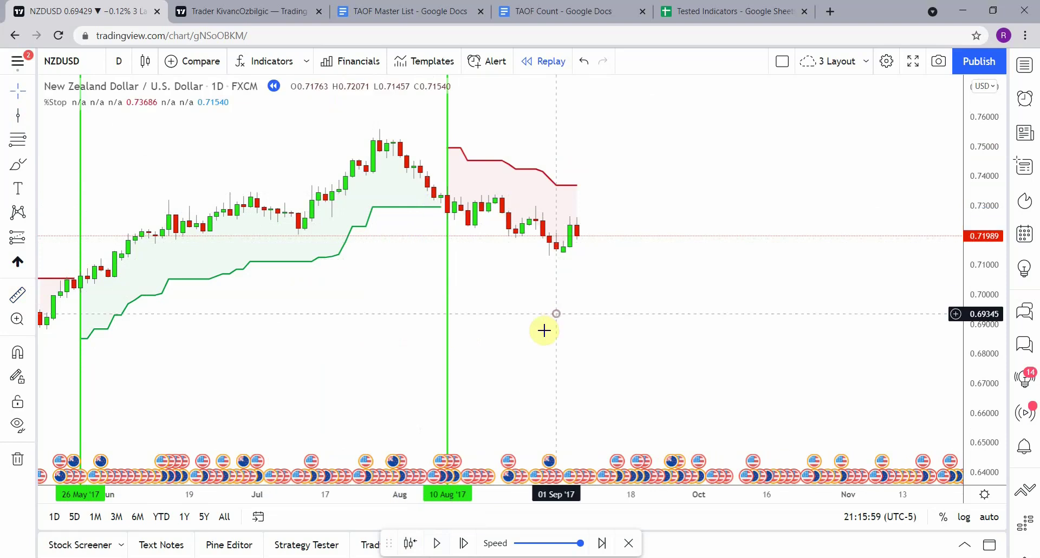
Examine the price action following the 26 May '17 and 10 Aug '17 signals.
scroll(373, 398, down, 2)
drag(383, 406, 513, 392)
scroll(243, 421, up, 2)
scroll(583, 394, down, 1)
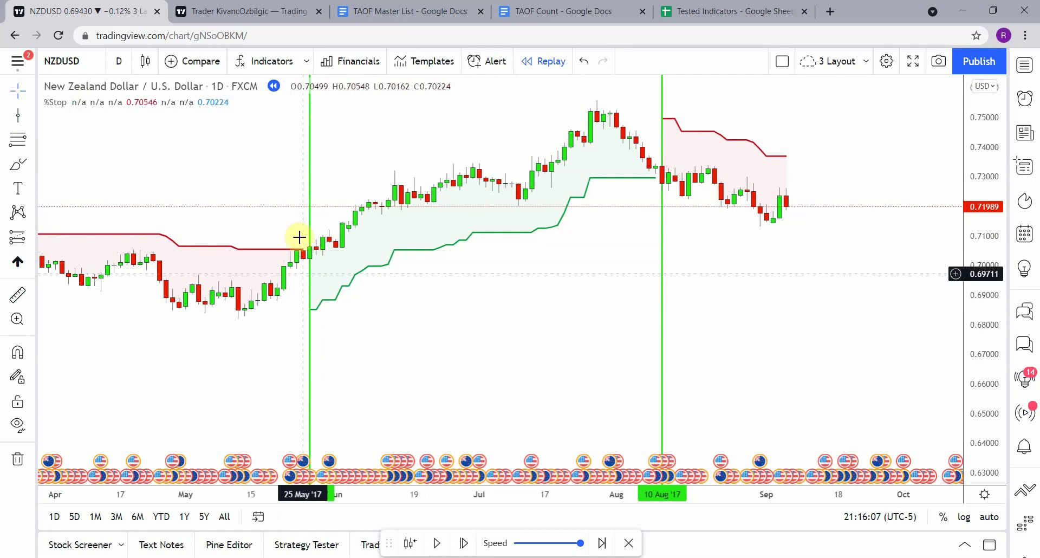
drag(586, 283, 426, 330)
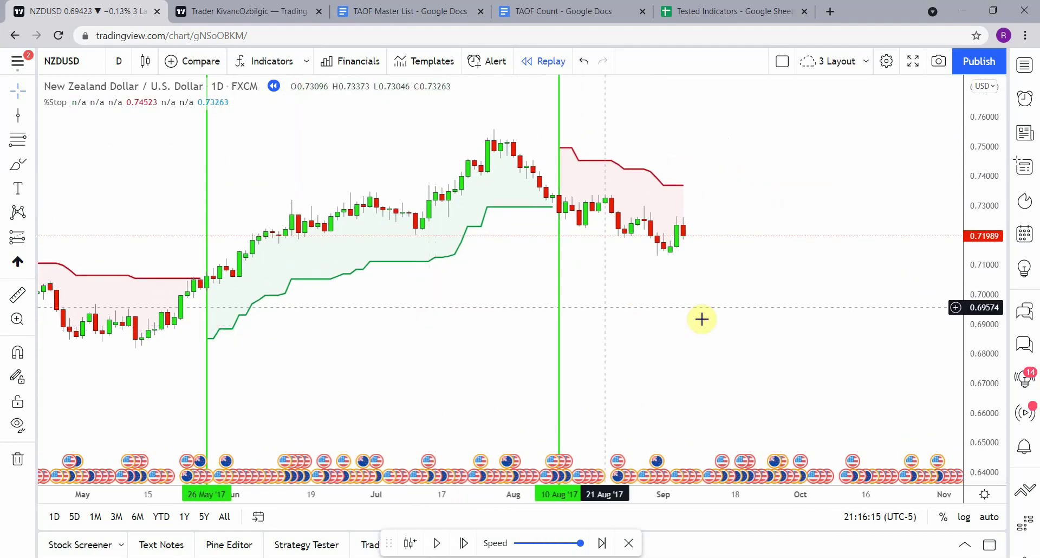
drag(701, 318, 666, 332)
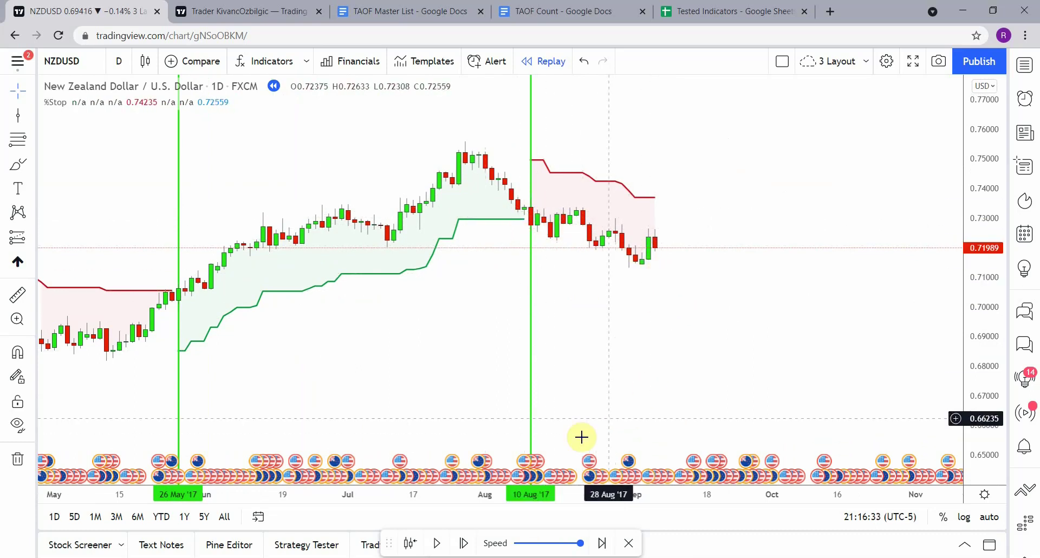
drag(631, 373, 590, 392)
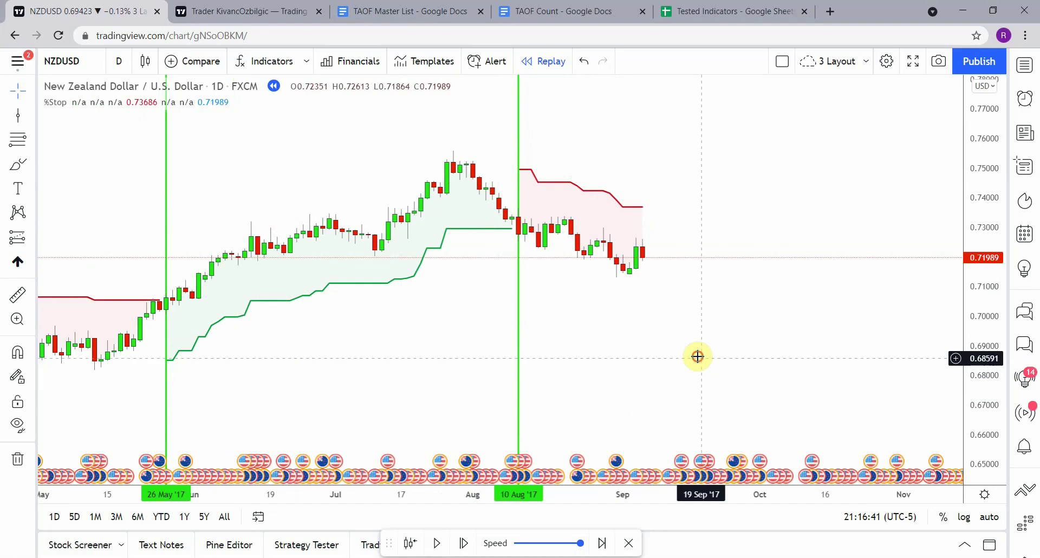
drag(698, 356, 661, 355)
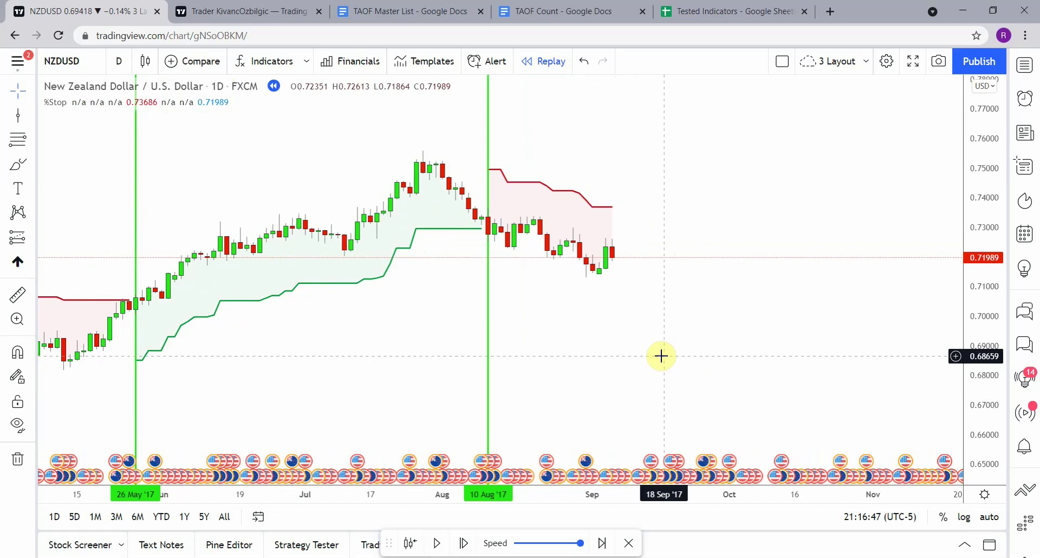
Play the replay to early February 2018 and mark the %Stop flip to green with a vertical line at 13 Dec '17.
click(436, 542)
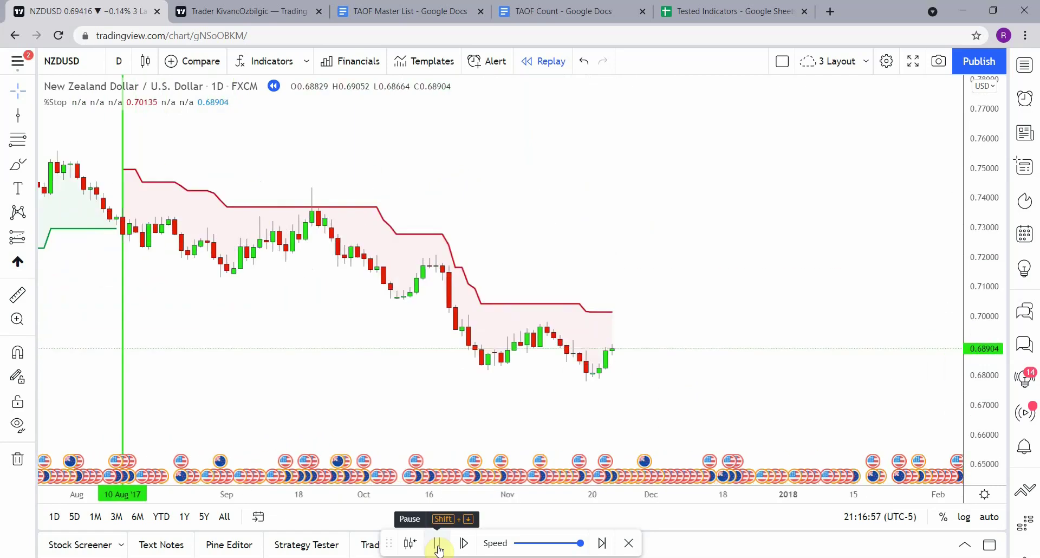
click(436, 543)
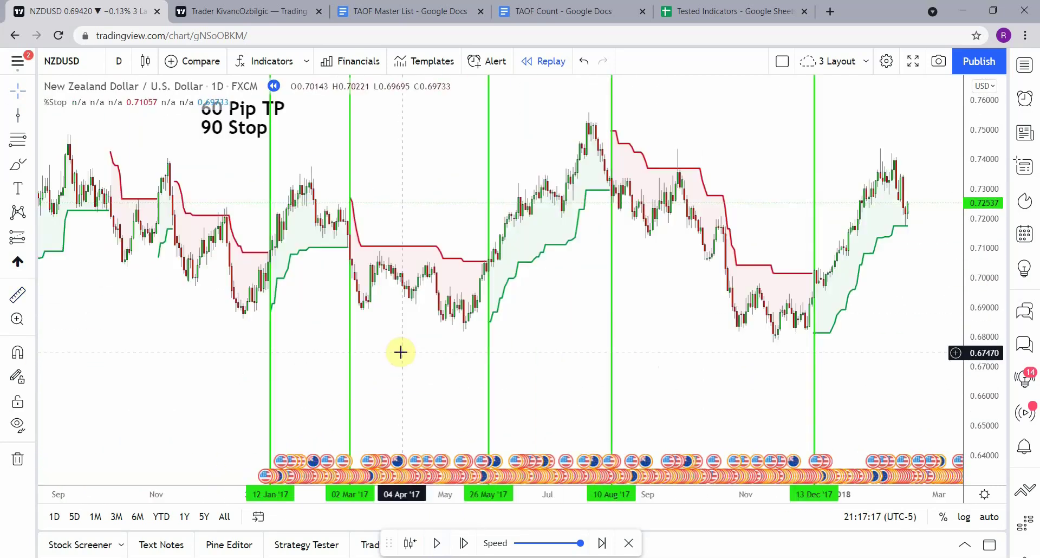
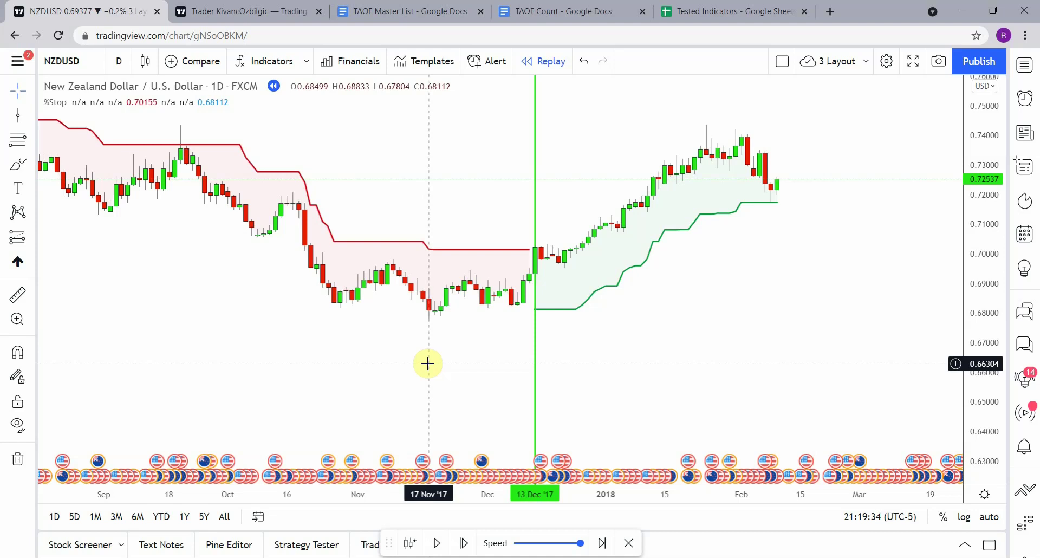
Review all marked %Stop signals from 12 Jan '17 to 13 Dec '17 against the 60 pip target and 90 stop.
scroll(398, 377, down, 5)
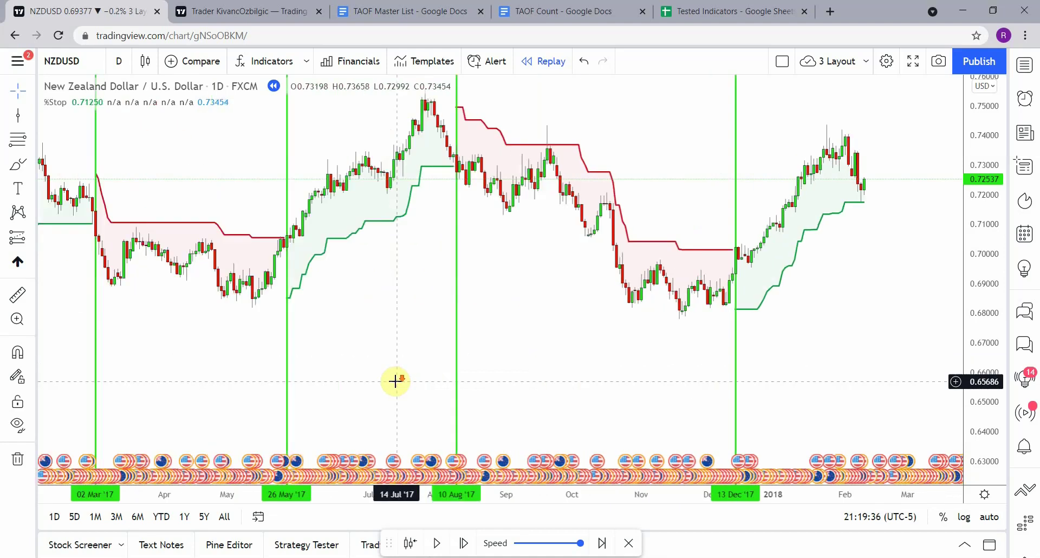
drag(93, 332, 229, 308)
scroll(157, 344, up, 2)
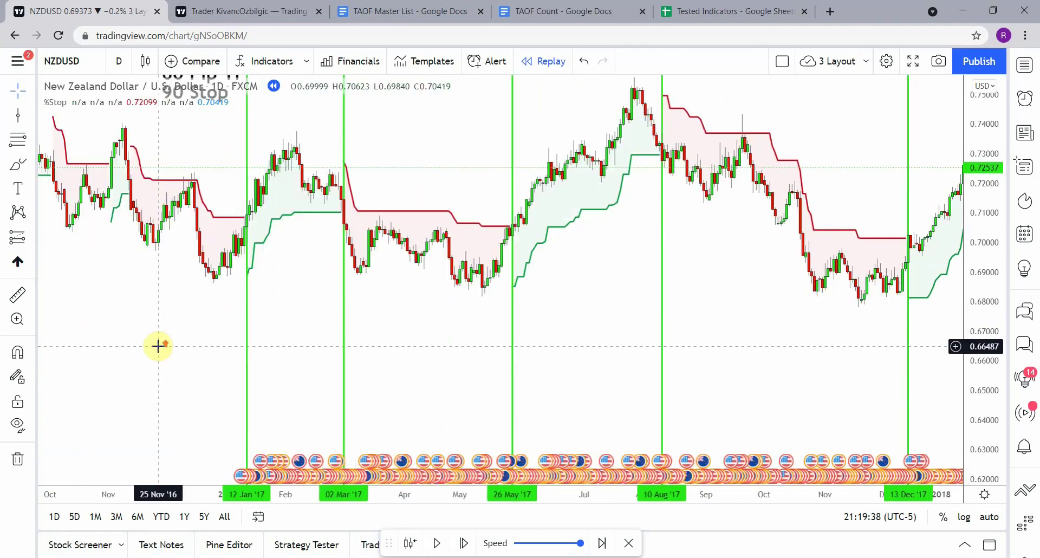
scroll(159, 346, up, 1)
drag(366, 367, 332, 349)
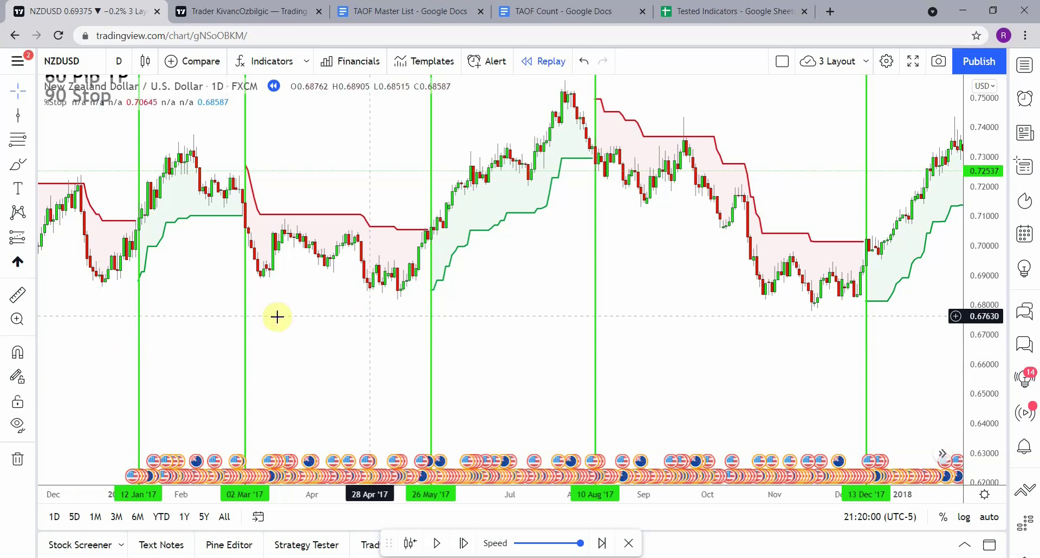
drag(489, 341, 488, 383)
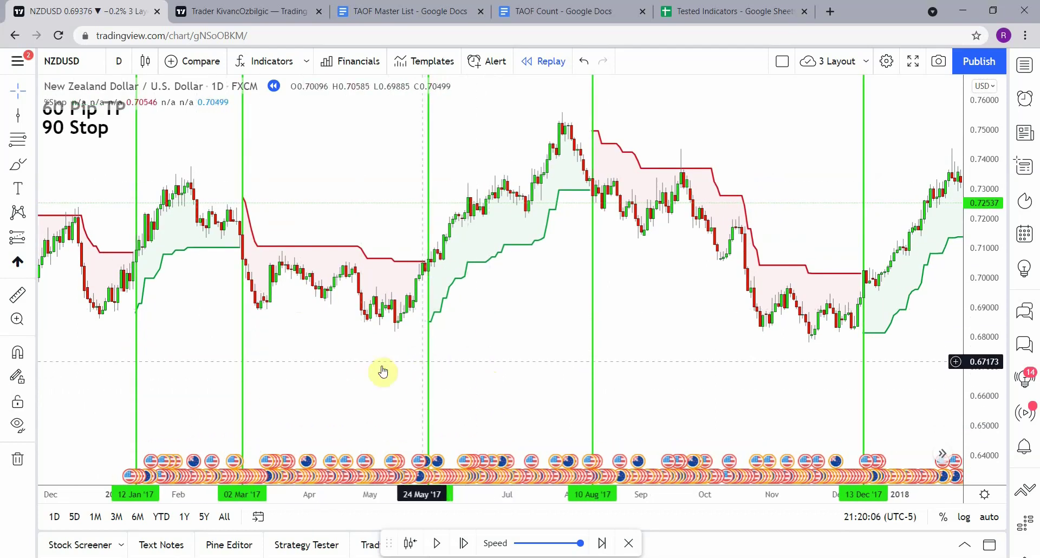
mouse_move(299, 386)
mouse_down()
mouse_move(332, 386)
mouse_move(331, 400)
mouse_move(285, 397)
mouse_up()
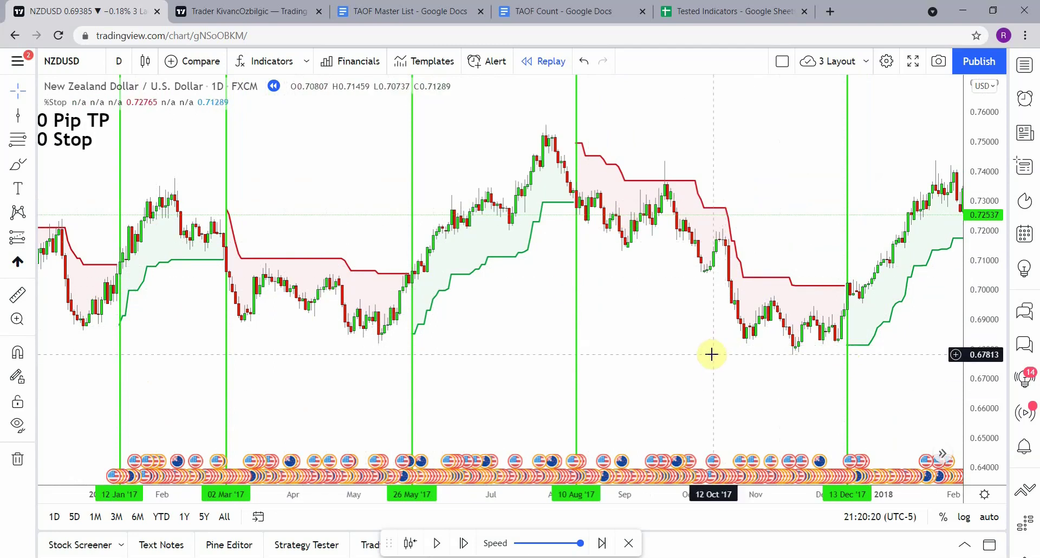
Compress the price scale and examine the %Stop flips from the latest 2018 bars back through 2016.
drag(975, 132, 993, 383)
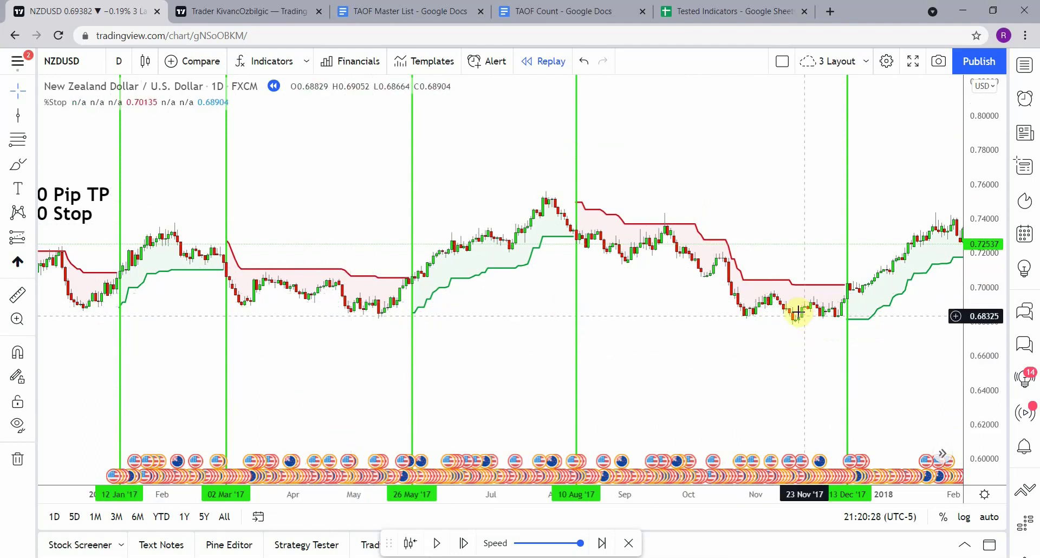
drag(722, 332, 495, 343)
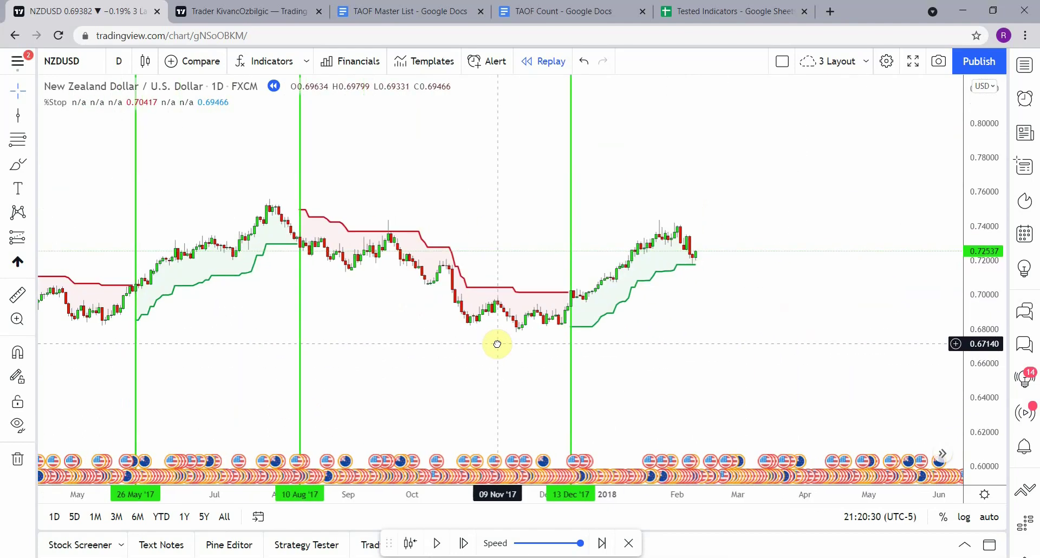
drag(763, 314, 796, 314)
drag(89, 303, 574, 305)
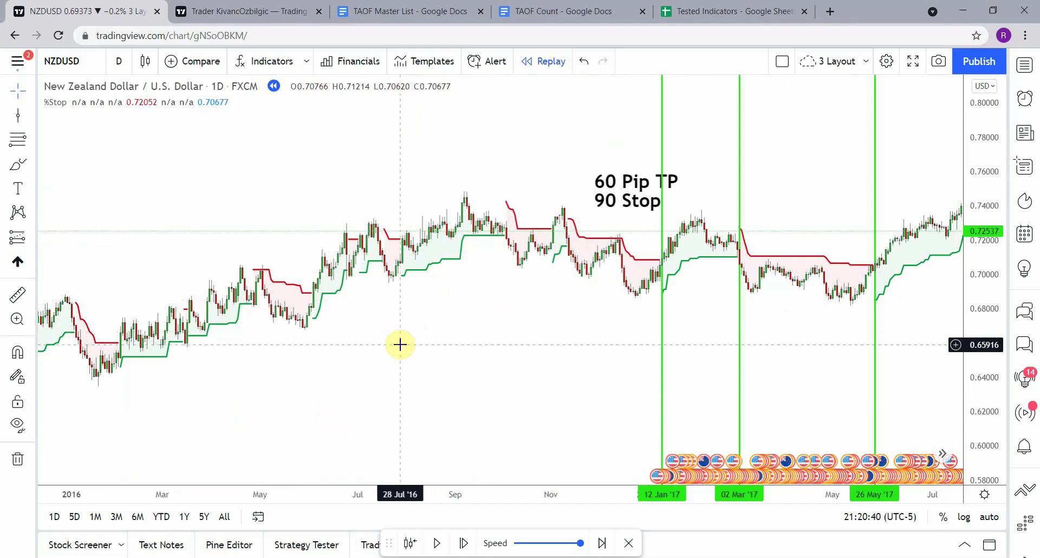
drag(474, 360, 449, 359)
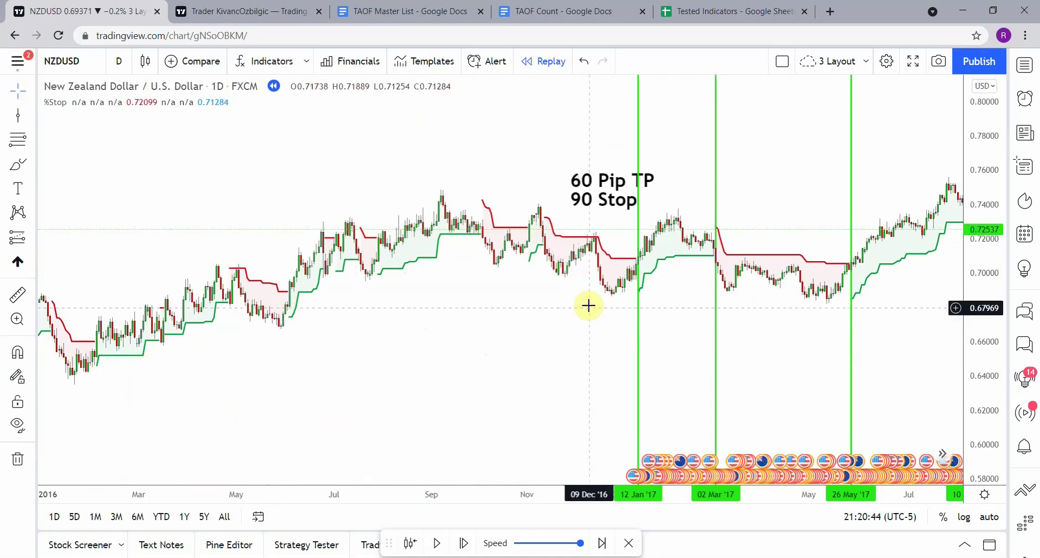
drag(574, 337, 473, 335)
drag(408, 325, 473, 325)
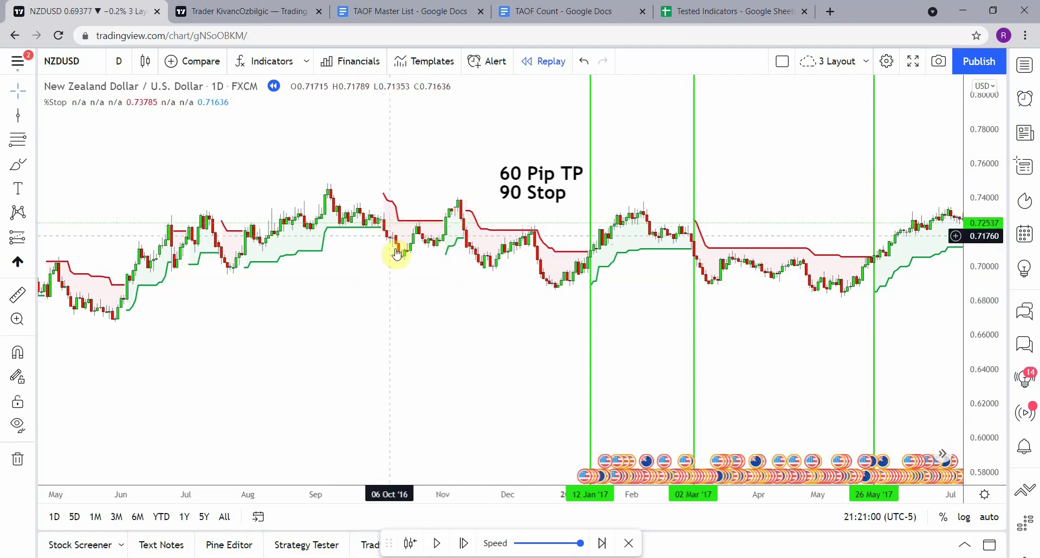
drag(343, 301, 353, 298)
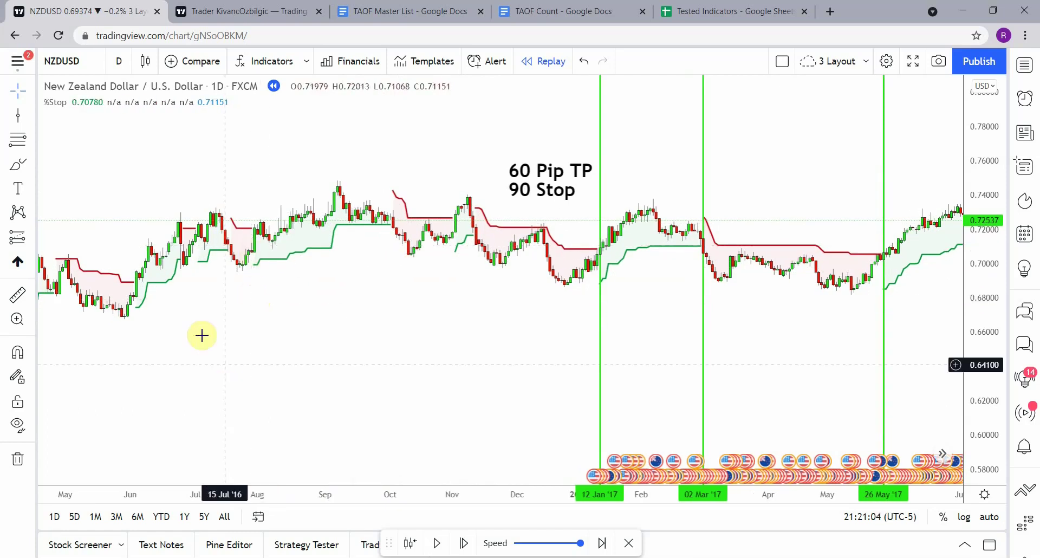
Measure the price distance at the 20 Jul '16 candle, where the %Stop flips to red.
click(16, 293)
click(234, 226)
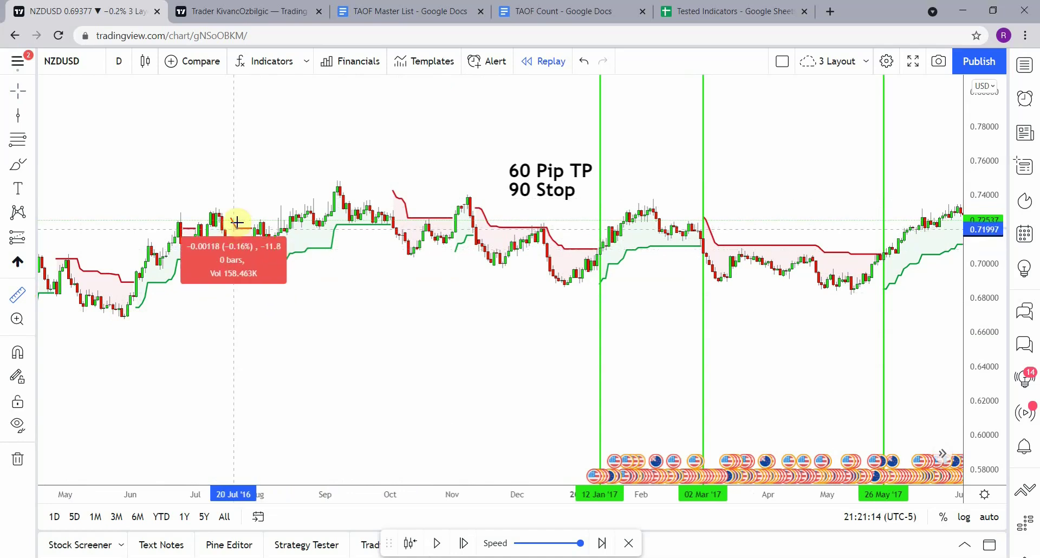
click(288, 290)
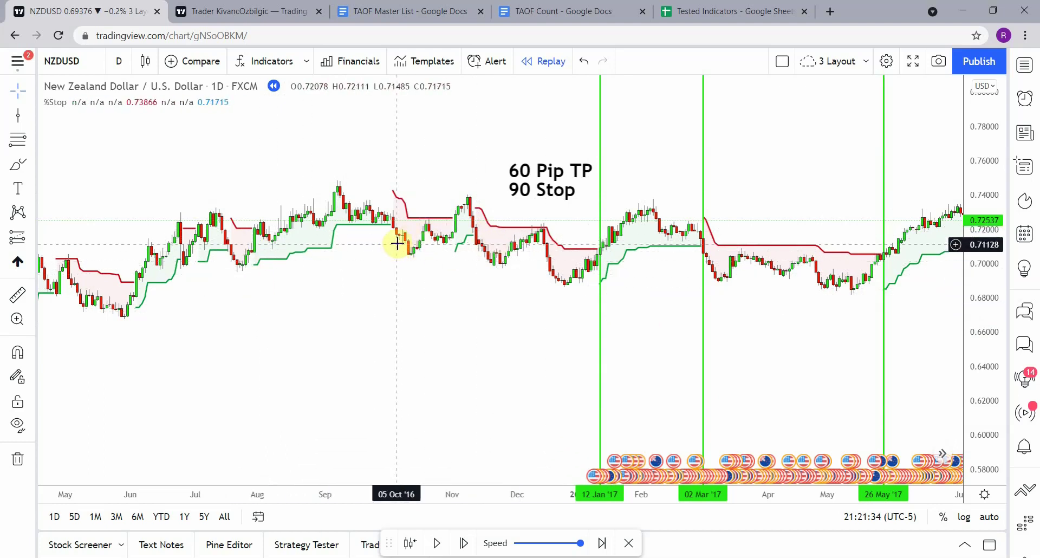
Examine the frequent %Stop flips between April 2016 and January 2017, before the first marked signal.
drag(471, 314, 228, 305)
scroll(229, 305, down, 3)
scroll(652, 327, left, 5)
scroll(361, 362, up, 3)
drag(241, 369, 363, 349)
scroll(363, 349, left, 3)
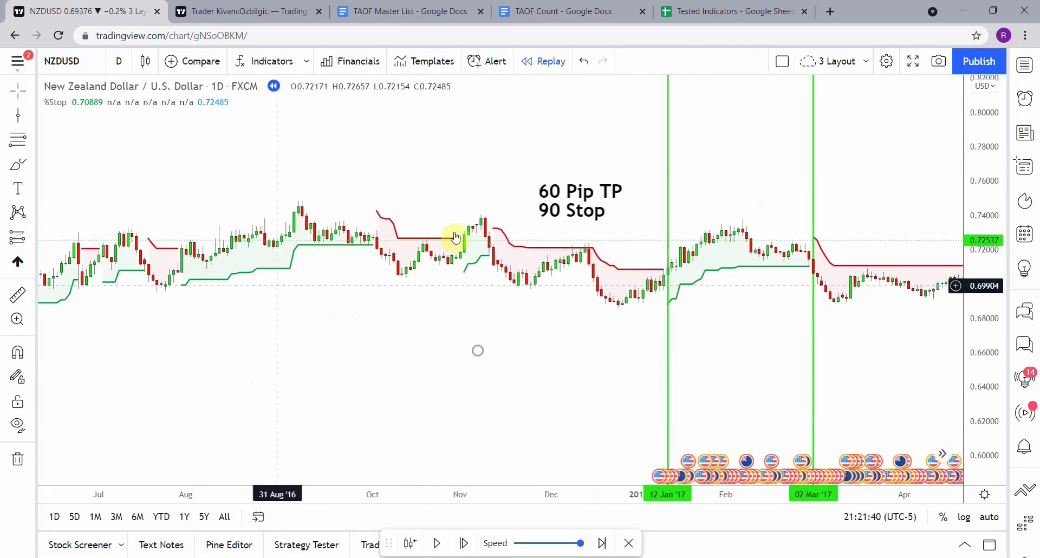
scroll(409, 332, down, 2)
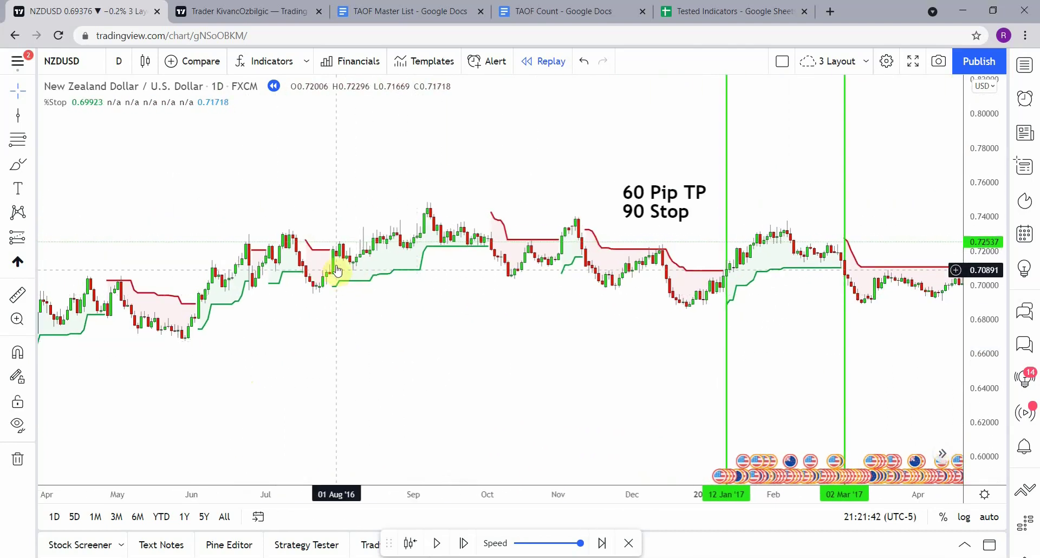
drag(349, 330, 381, 322)
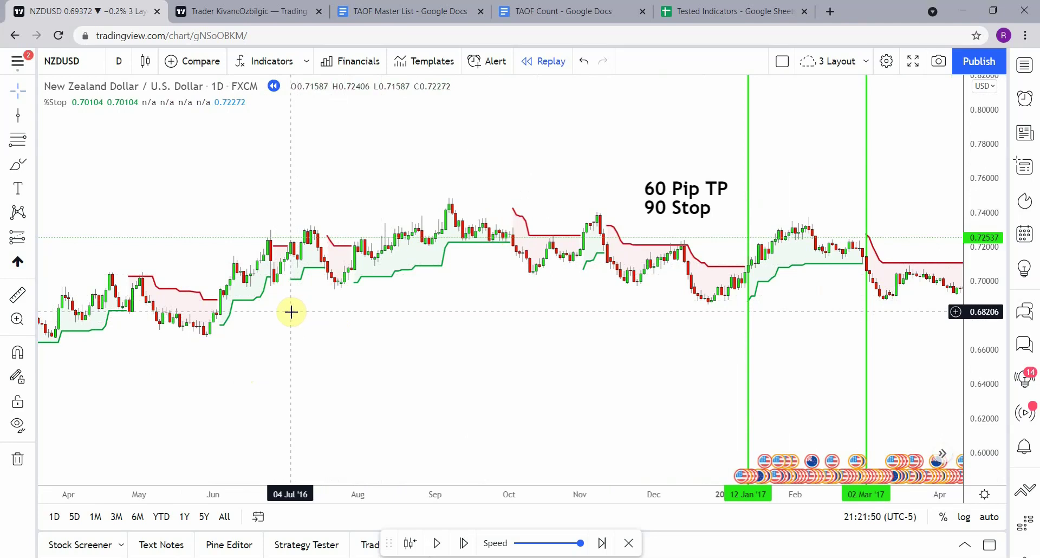
drag(356, 336, 359, 334)
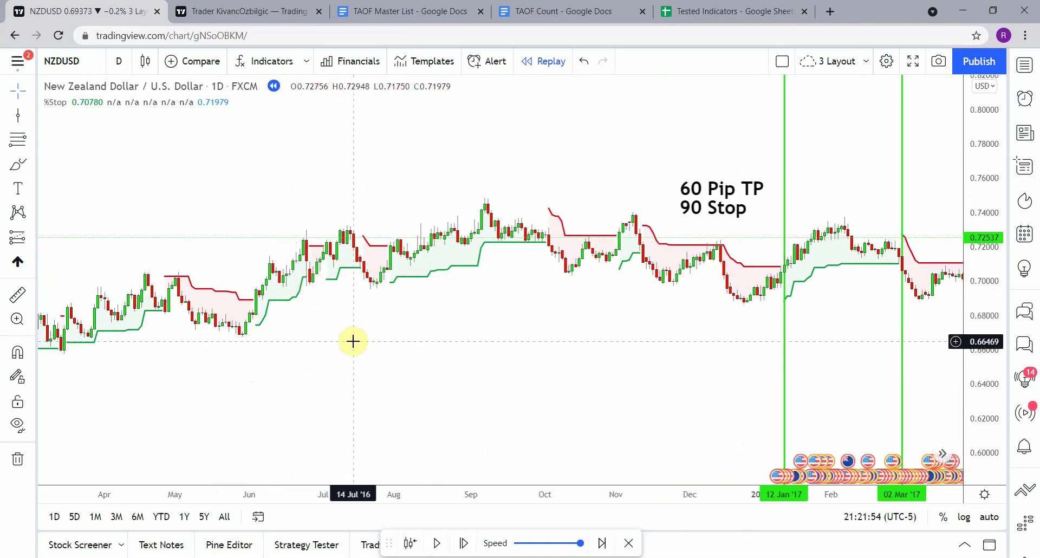
drag(271, 332, 358, 336)
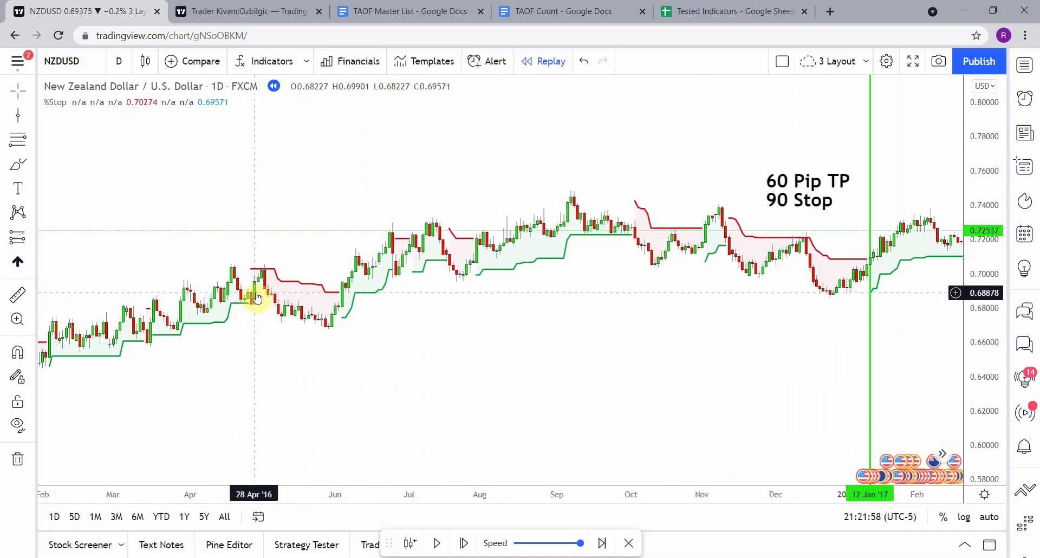
Compare the unmarked 2016 flips with the marked 2017 signals up to the latest bars in February 2018.
drag(260, 279, 343, 341)
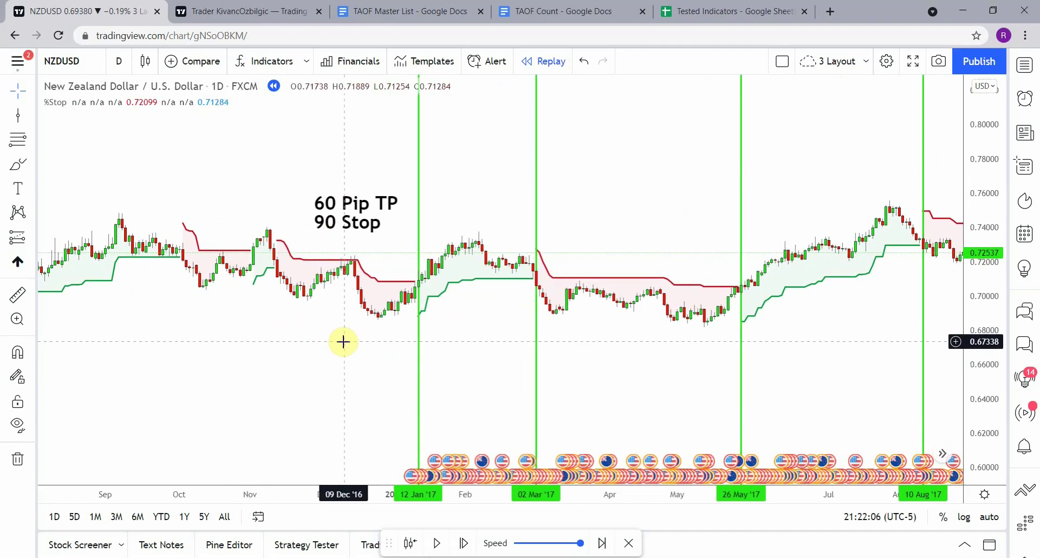
scroll(376, 362, down, 3)
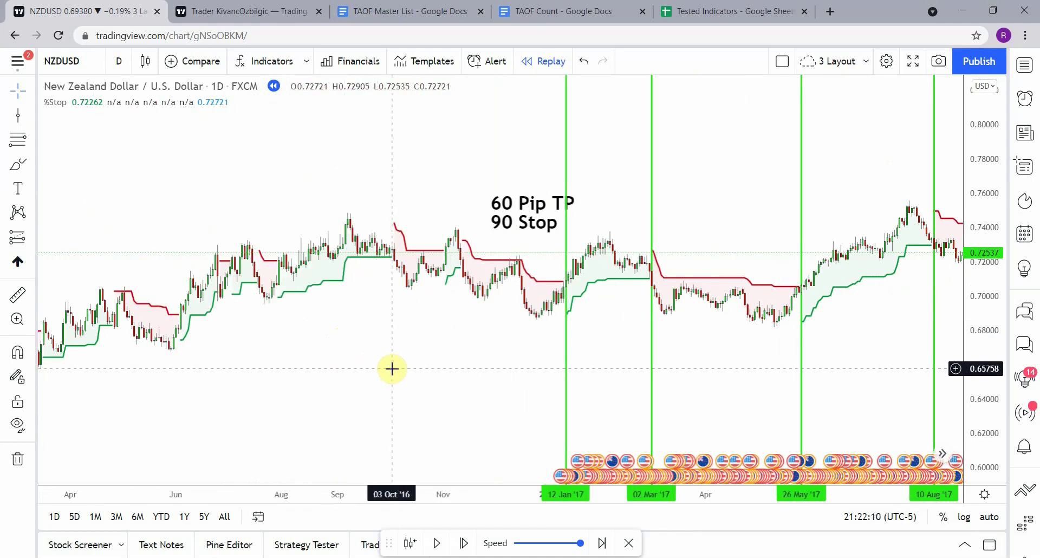
drag(437, 341, 190, 353)
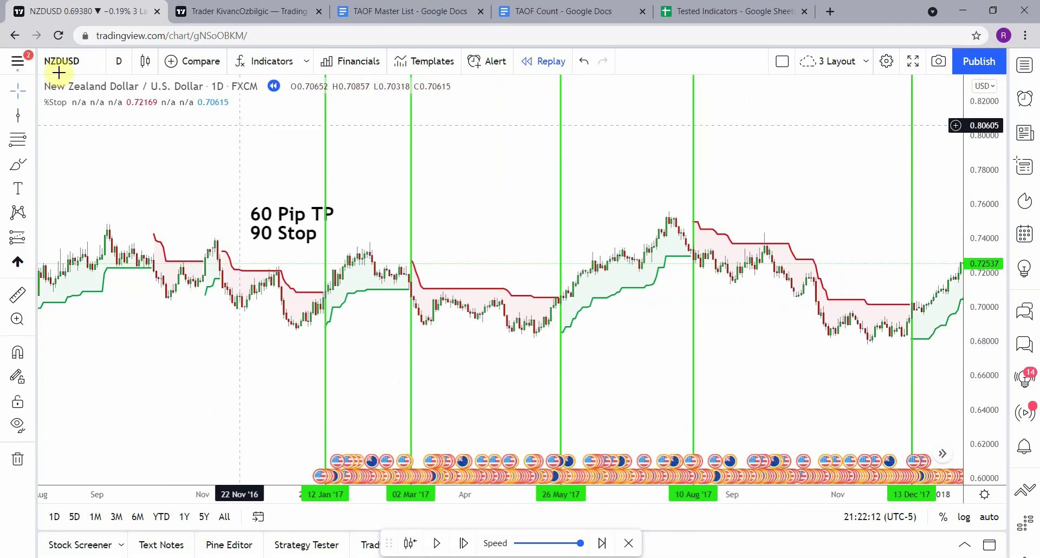
drag(621, 345, 497, 332)
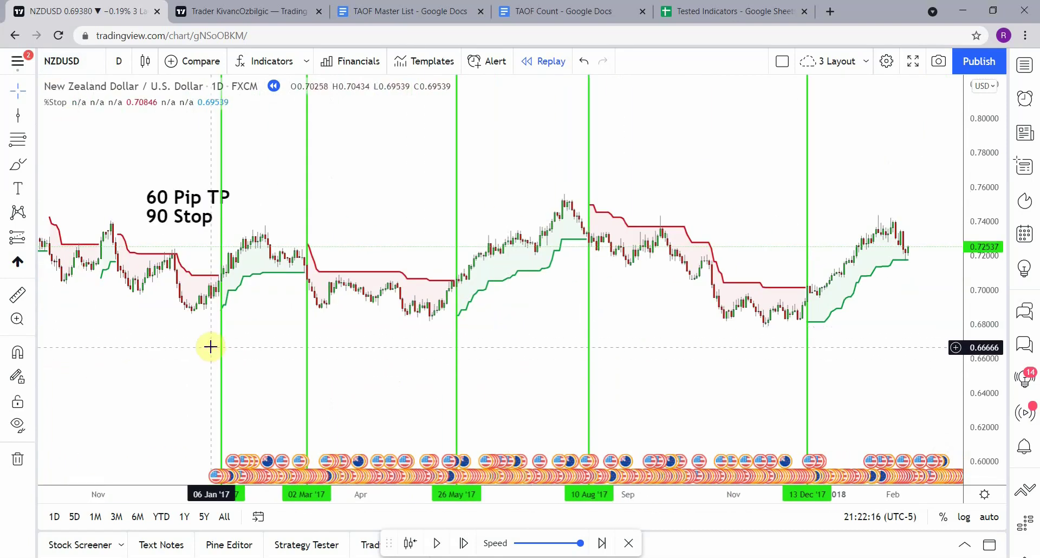